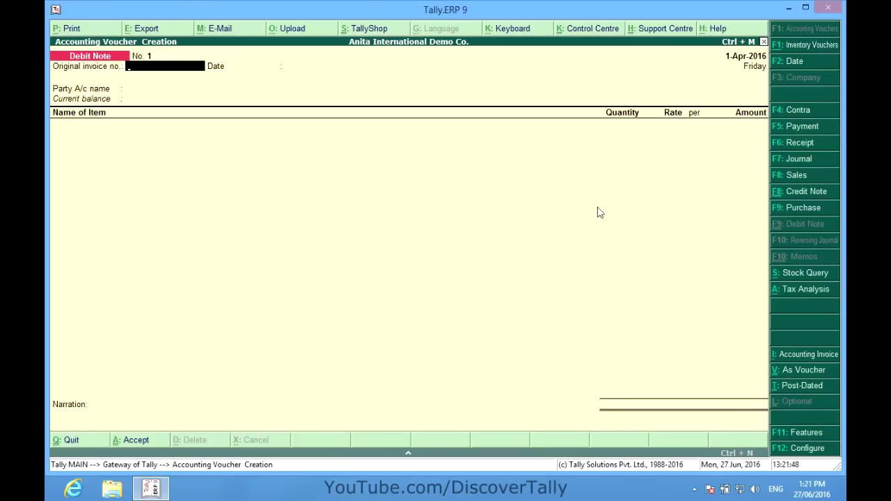
Start a contra voucher with HDFC Bank as the account and enter Cash in the particulars for 1,00,000
{"action": "left_click", "coordinate": [790, 115]}
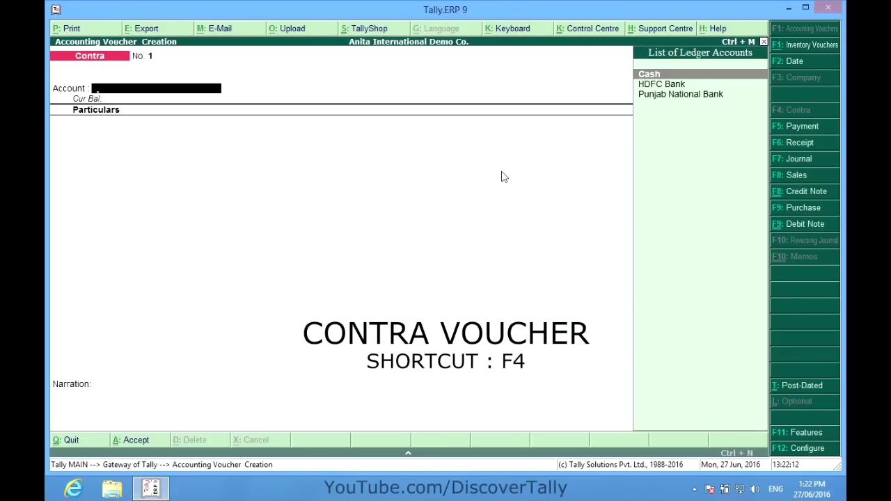
{"action": "key", "text": "Down"}
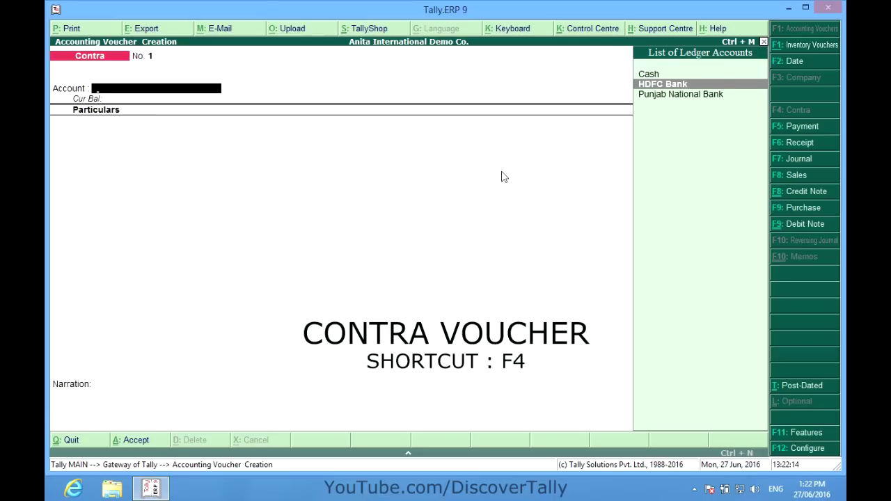
{"action": "key", "text": "Return"}
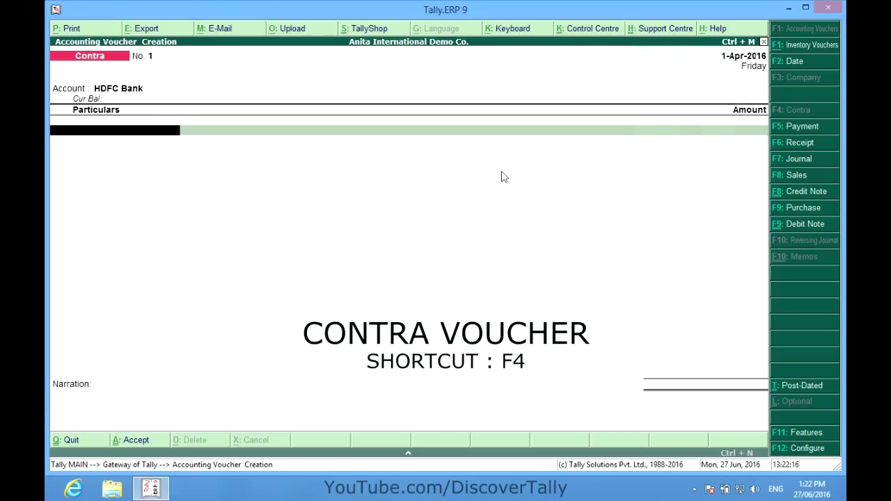
{"action": "key", "text": "Down"}
{"action": "key", "text": "Return"}
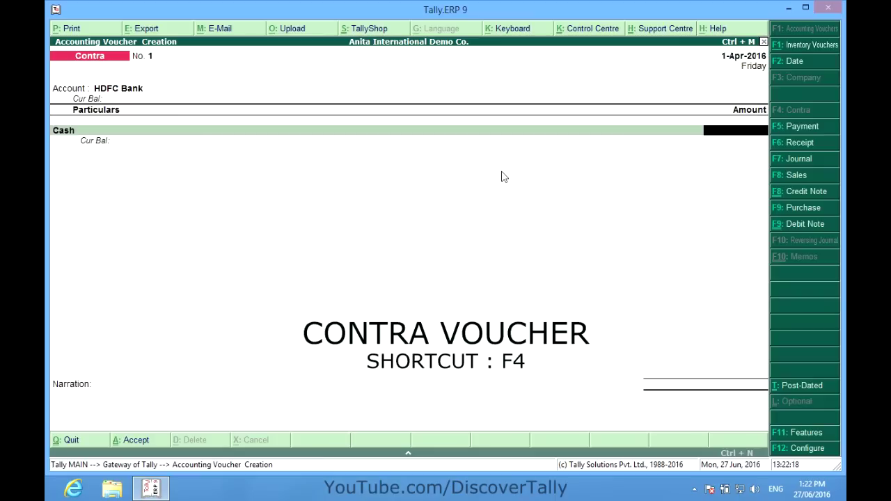
{"action": "type", "text": "100000"}
{"action": "key", "text": "Return"}
{"action": "key", "text": "Return"}
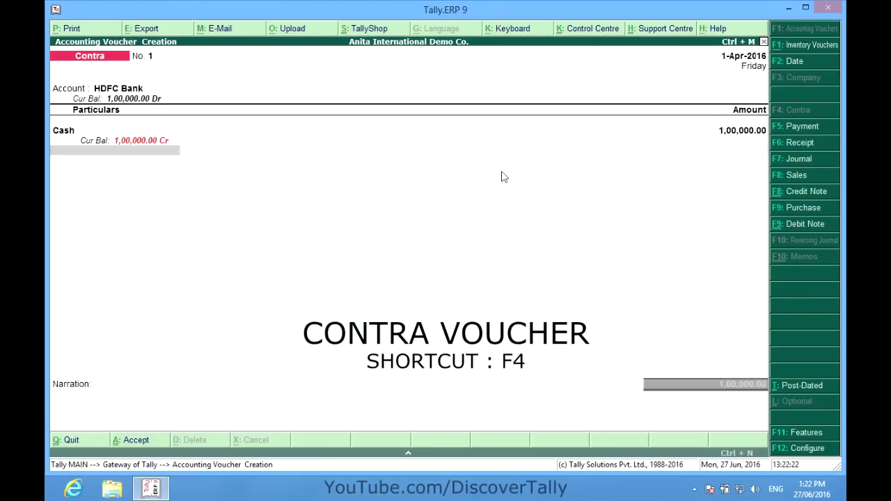
Accept HDFC Bank's cash allocation with the denominations, bank and branch left blank, and save the contra voucher
{"action": "key", "text": "Return"}
{"action": "key", "text": "Return"}
{"action": "key", "text": "Return"}
{"action": "key", "text": "Return"}
{"action": "key", "text": "Return"}
{"action": "key", "text": "Return"}
{"action": "key", "text": "Return"}
{"action": "key", "text": "Return"}
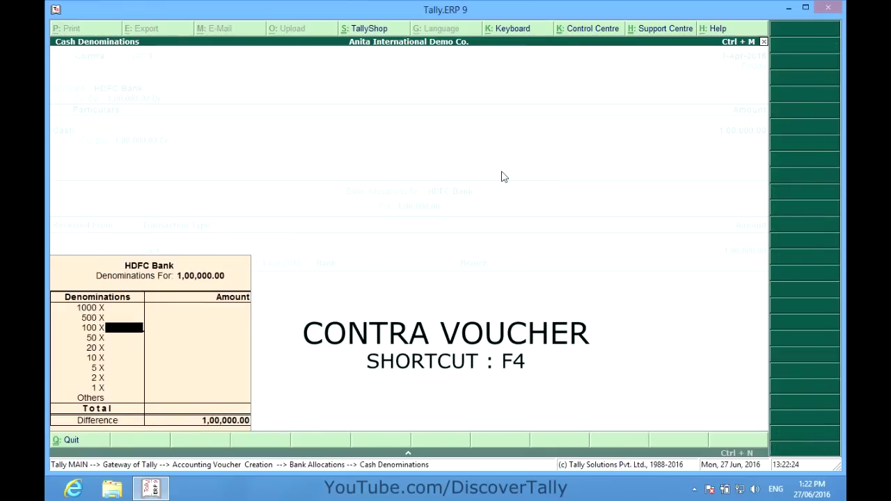
{"action": "key", "text": "Return"}
{"action": "key", "text": "Return"}
{"action": "key", "text": "Return"}
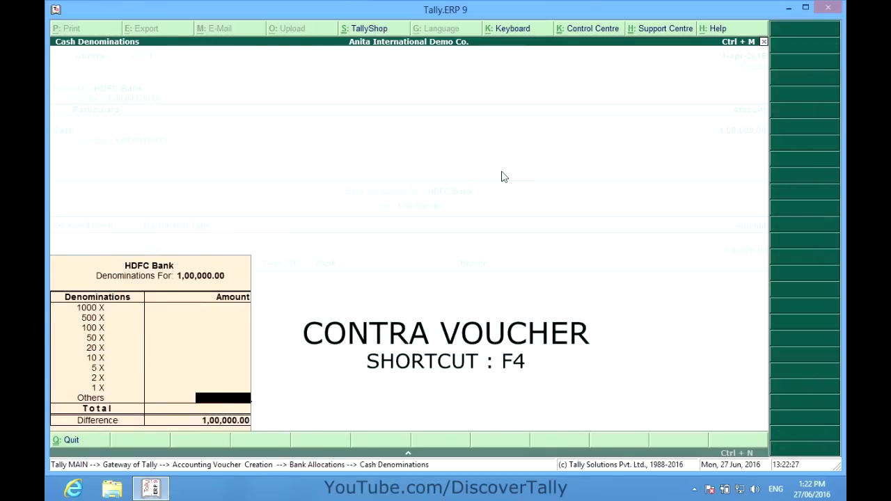
{"action": "key", "text": "Return"}
{"action": "key", "text": "Return"}
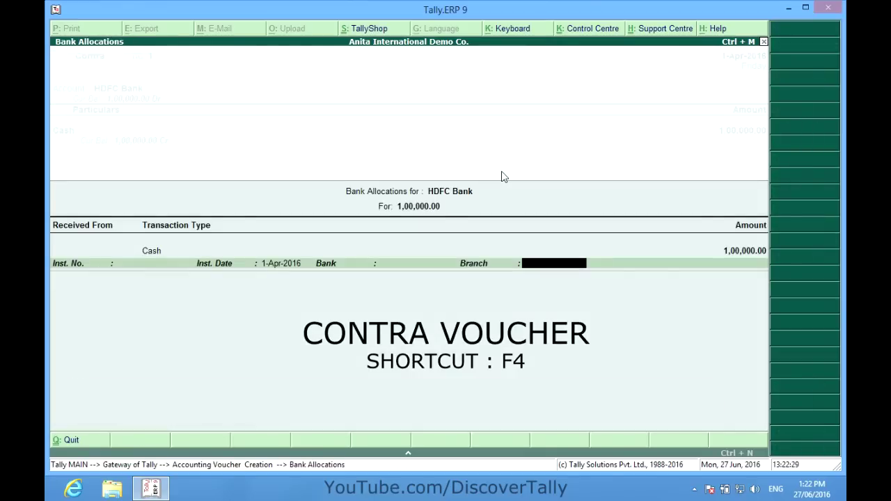
{"action": "key", "text": "Return"}
{"action": "key", "text": "Return"}
{"action": "key", "text": "Return"}
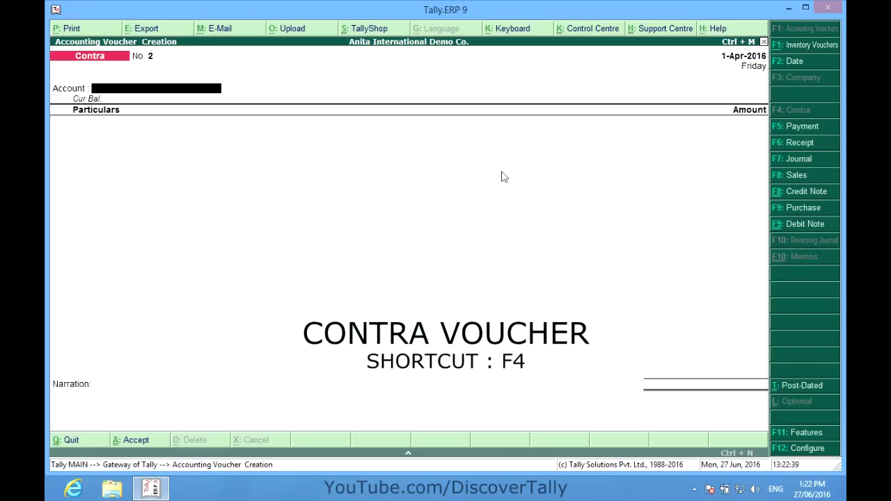
Fill in a second contra voucher with Punjab National Bank as the account and HDFC Bank in the particulars for 5,000
{"action": "key", "text": "Down"}
{"action": "key", "text": "Down"}
{"action": "key", "text": "Down"}
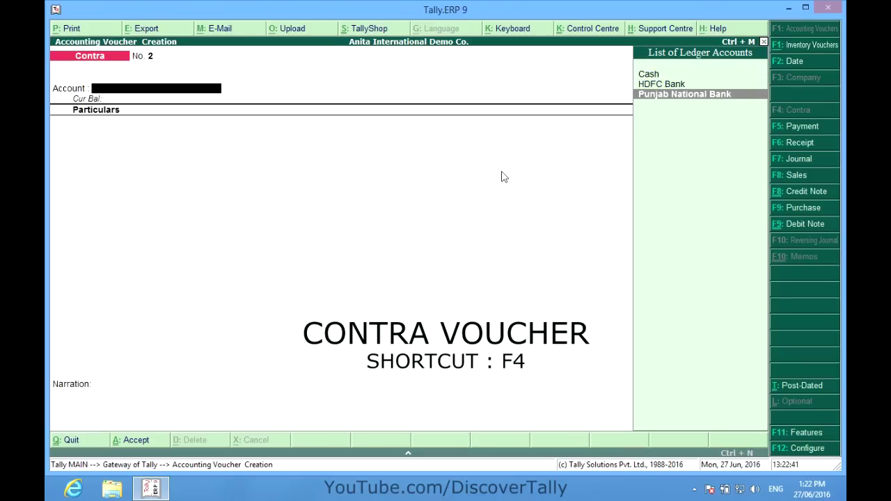
{"action": "key", "text": "Return"}
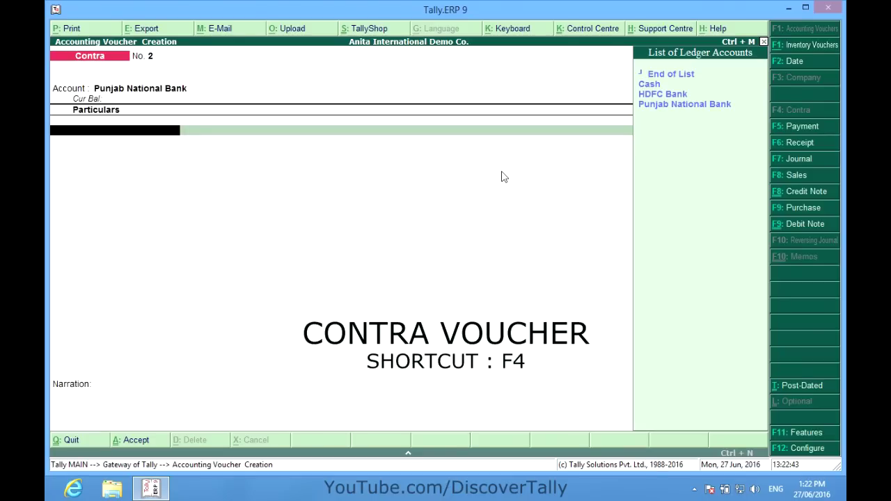
{"action": "key", "text": "Down"}
{"action": "key", "text": "Down"}
{"action": "key", "text": "Return"}
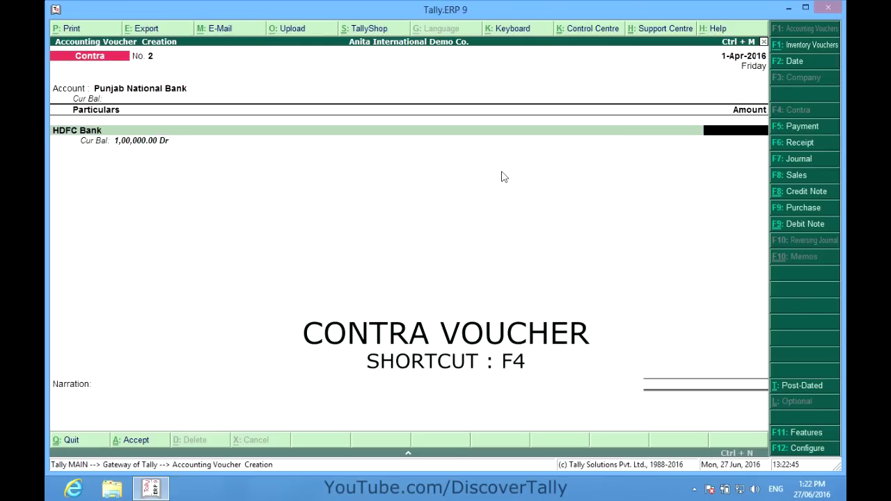
{"action": "type", "text": "5000"}
{"action": "key", "text": "Return"}
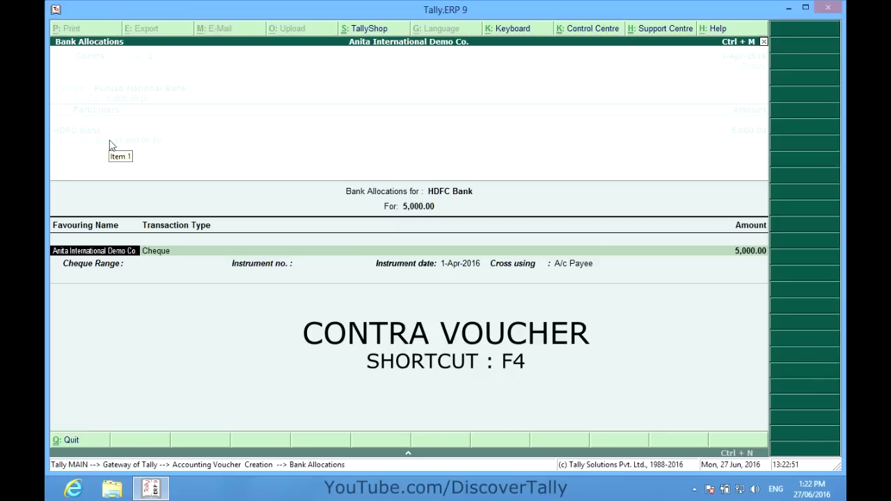
Set the transaction type of HDFC Bank's 5,000 allocation to Inter Bank Transfer
{"action": "key", "text": "Return"}
{"action": "key", "text": "Down"}
{"action": "key", "text": "Down"}
{"action": "key", "text": "Down"}
{"action": "key", "text": "Down"}
{"action": "key", "text": "Down"}
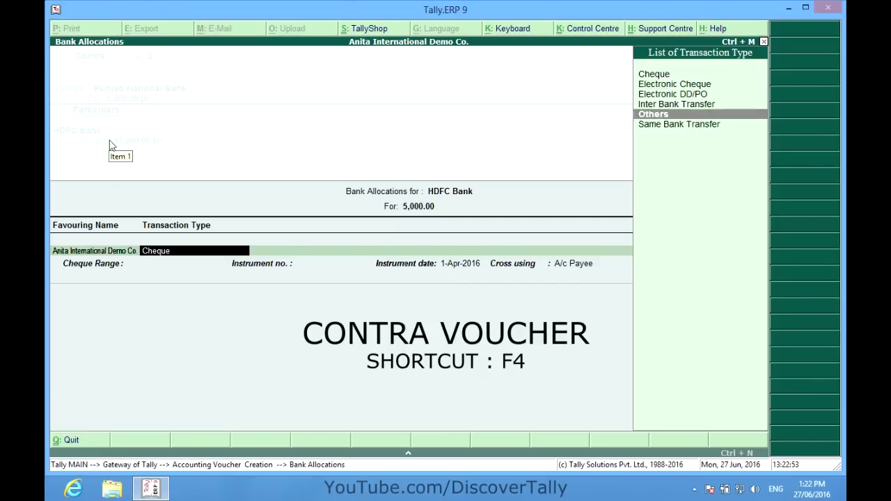
{"action": "key", "text": "Return"}
{"action": "key", "text": "BackSpace"}
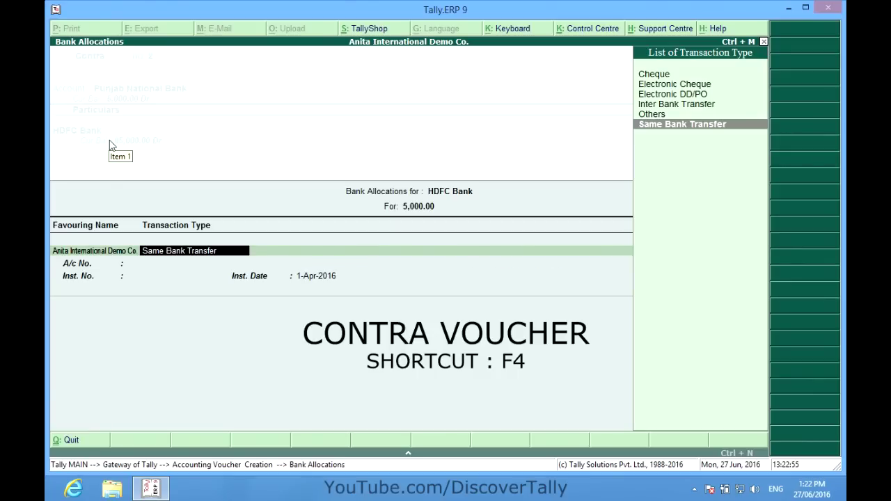
{"action": "key", "text": "Up"}
{"action": "key", "text": "Up"}
{"action": "key", "text": "Return"}
Accept the remaining default details of HDFC Bank's allocation and proceed to the Punjab National Bank allocation
{"action": "key", "text": "Return"}
{"action": "key", "text": "Return"}
{"action": "key", "text": "Return"}
{"action": "key", "text": "Return"}
{"action": "key", "text": "Return"}
{"action": "key", "text": "Return"}
{"action": "key", "text": "Return"}
{"action": "key", "text": "Return"}
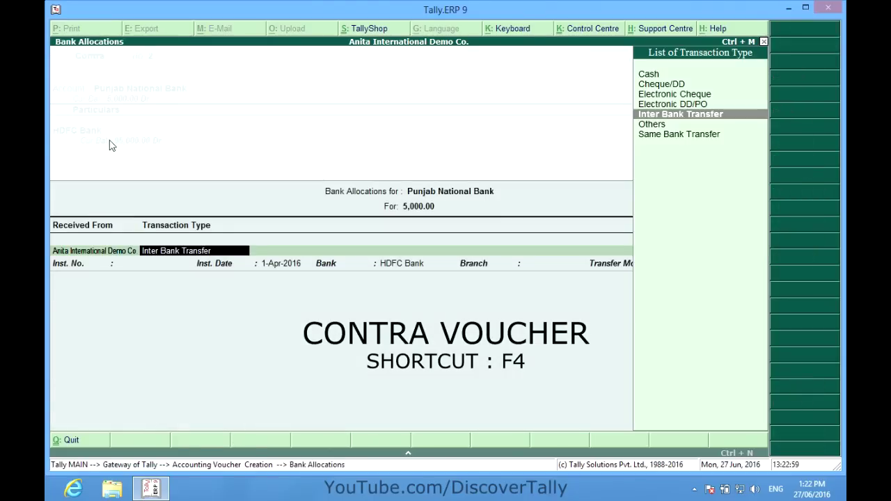
Accept Punjab National Bank's allocation as Inter Bank Transfer with its default details and save the contra voucher
{"action": "key", "text": "Return"}
{"action": "key", "text": "Return"}
{"action": "key", "text": "Return"}
{"action": "key", "text": "Return"}
{"action": "key", "text": "Return"}
{"action": "key", "text": "Return"}
{"action": "key", "text": "Return"}
{"action": "key", "text": "Return"}
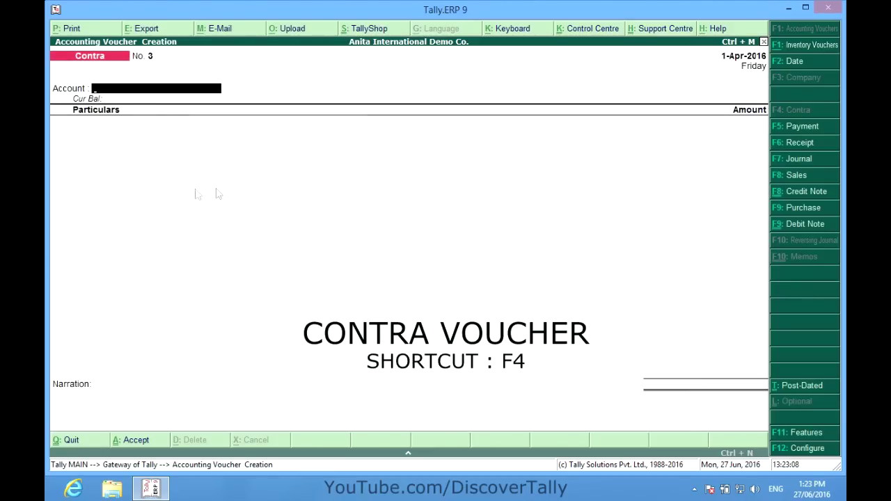
Start a purchase voucher with supplier invoice number 123 and party Supplier 1, accepting the default date and party details
{"action": "left_click", "coordinate": [808, 212]}
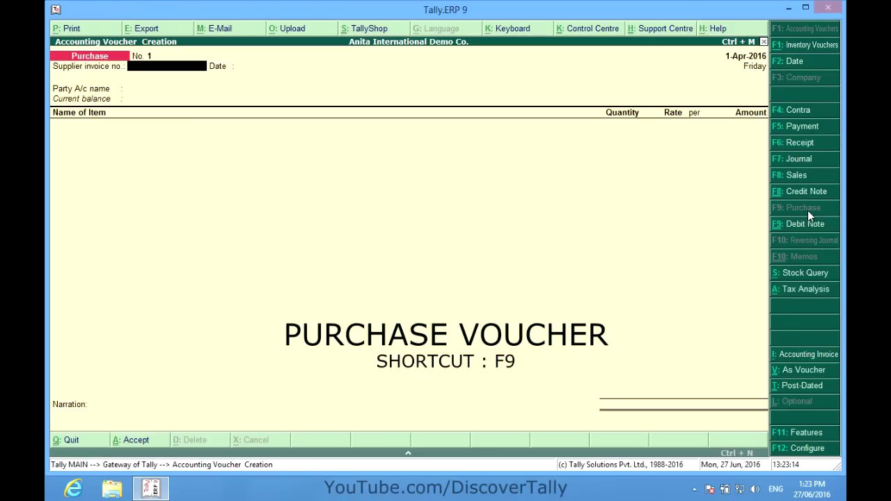
{"action": "type", "text": "123"}
{"action": "key", "text": "Return"}
{"action": "key", "text": "Return"}
{"action": "key", "text": "Down"}
{"action": "key", "text": "Down"}
{"action": "key", "text": "Down"}
{"action": "key", "text": "Down"}
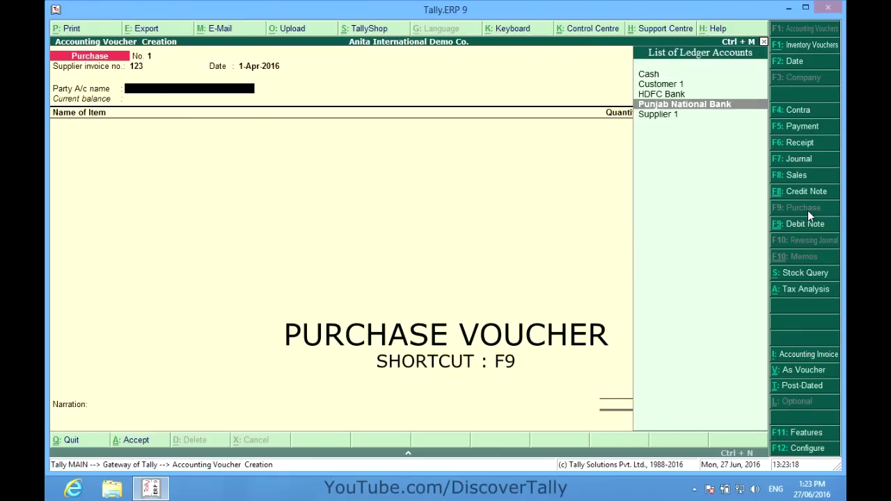
{"action": "key", "text": "Return"}
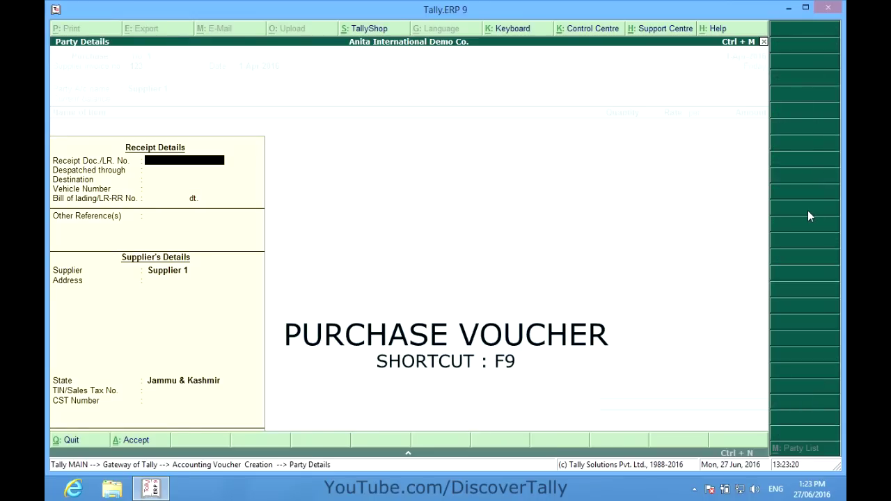
{"action": "key", "text": "ctrl+a"}
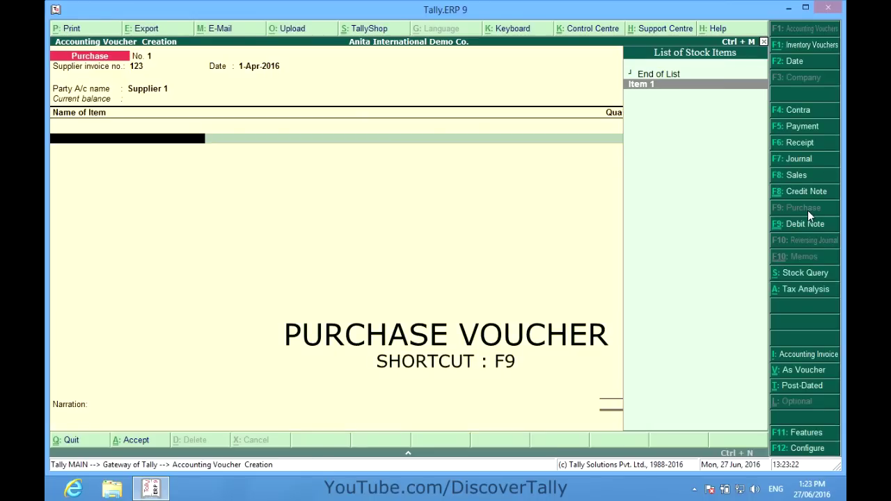
Add Item 1 to the purchase voucher with quantity 1 and rate 100, allocated to the Purchase 13.5% ledger
{"action": "key", "text": "Return"}
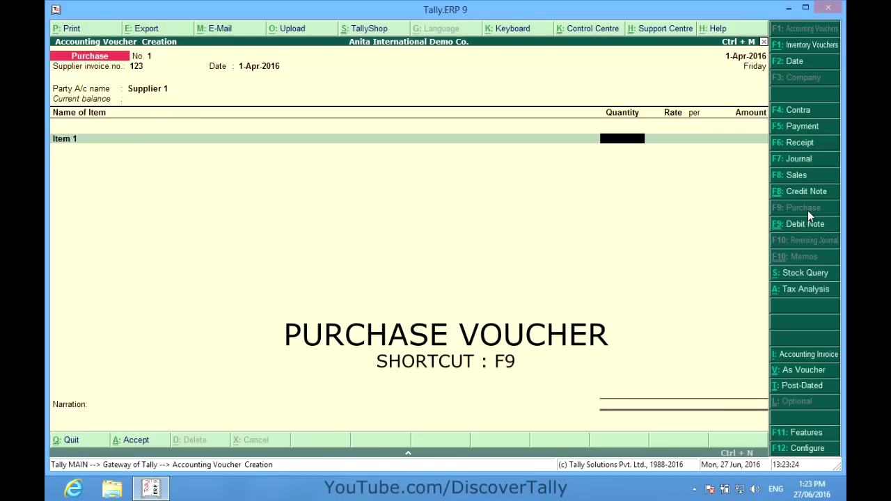
{"action": "type", "text": "1"}
{"action": "key", "text": "Return"}
{"action": "type", "text": "100"}
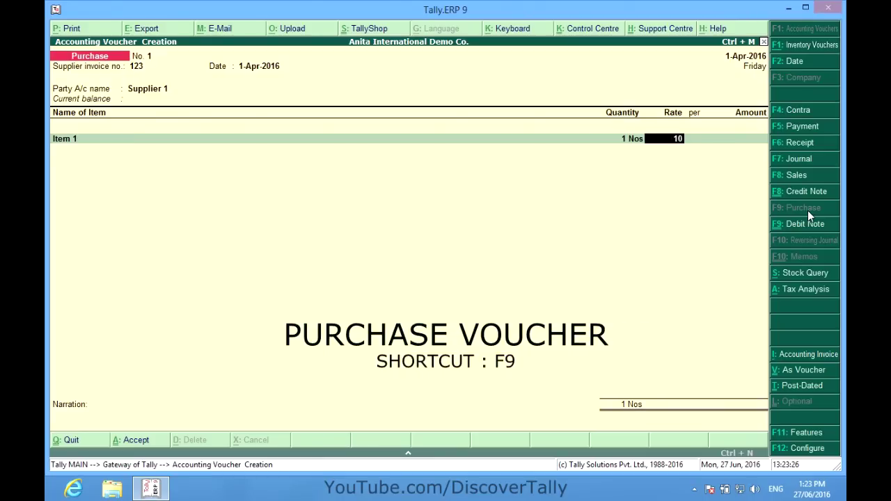
{"action": "key", "text": "Return"}
{"action": "key", "text": "Return"}
{"action": "key", "text": "Return"}
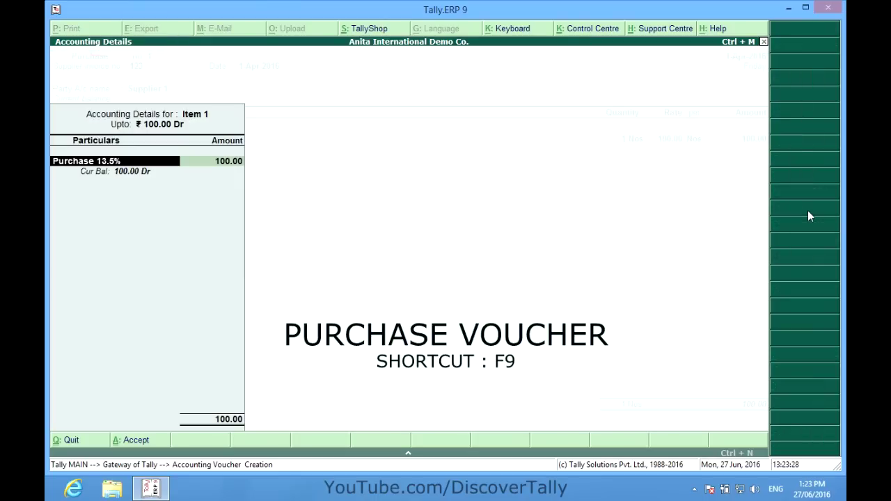
{"action": "key", "text": "Return"}
{"action": "key", "text": "Return"}
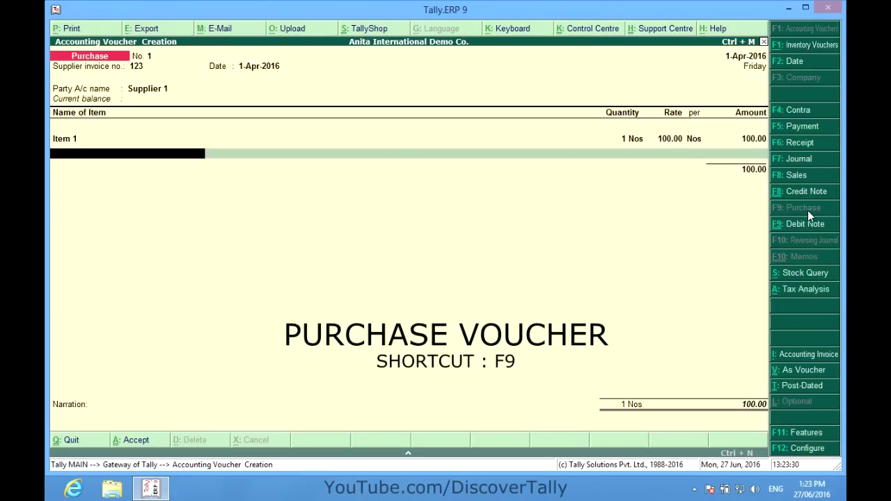
End the purchase item list, leave the narration blank and save the purchase voucher
{"action": "key", "text": "Return"}
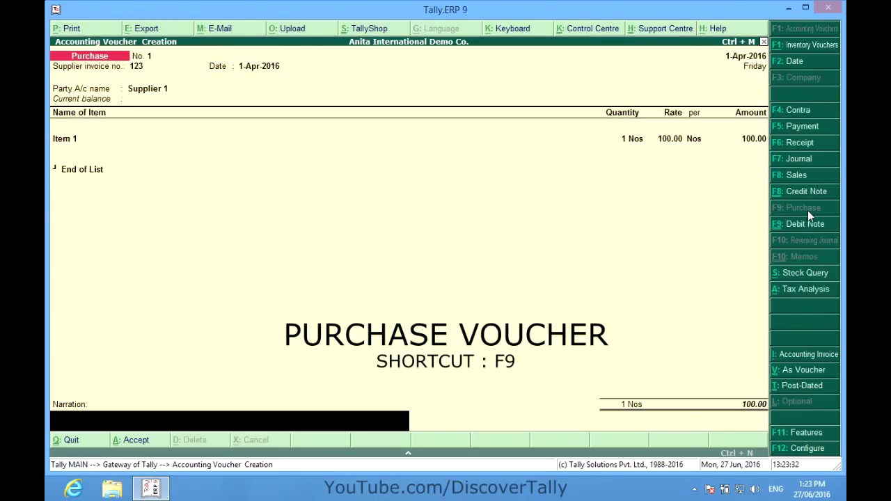
{"action": "key", "text": "Return"}
{"action": "key", "text": "Return"}
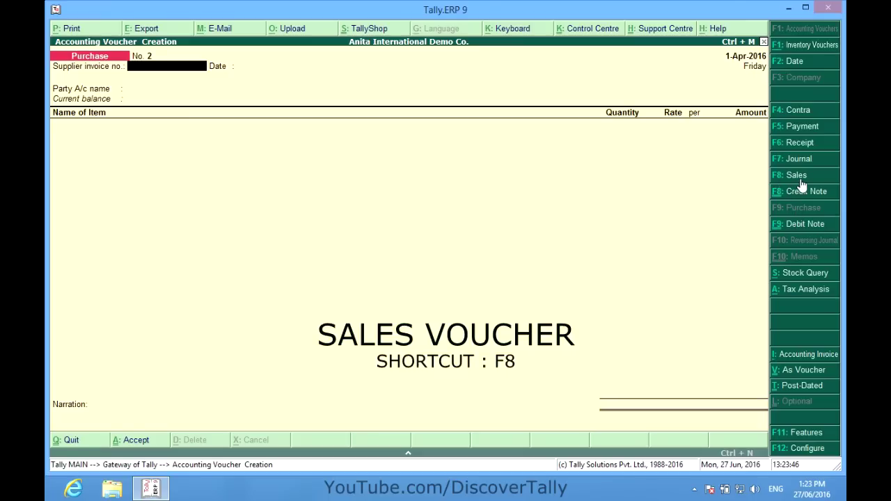
Start a sales voucher with a blank reference number and party Customer 1, accepting the default party details
{"action": "left_click", "coordinate": [800, 179]}
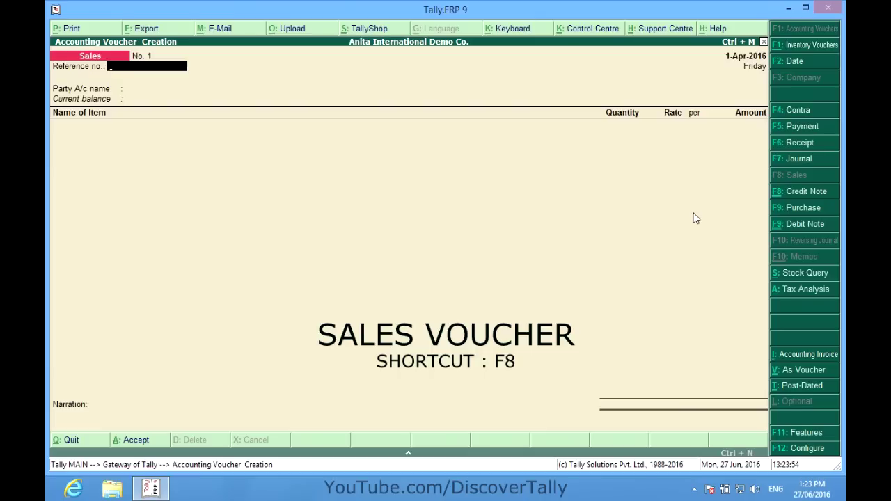
{"action": "key", "text": "Return"}
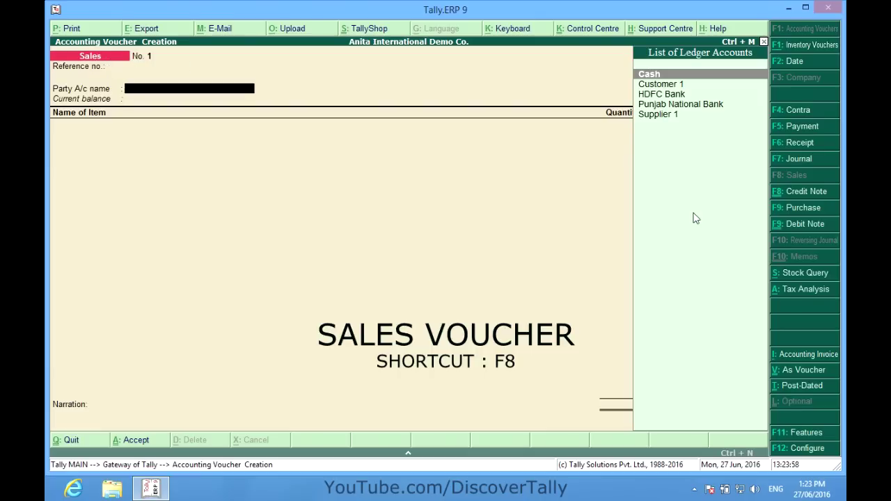
{"action": "key", "text": "Down"}
{"action": "key", "text": "Down"}
{"action": "key", "text": "Up"}
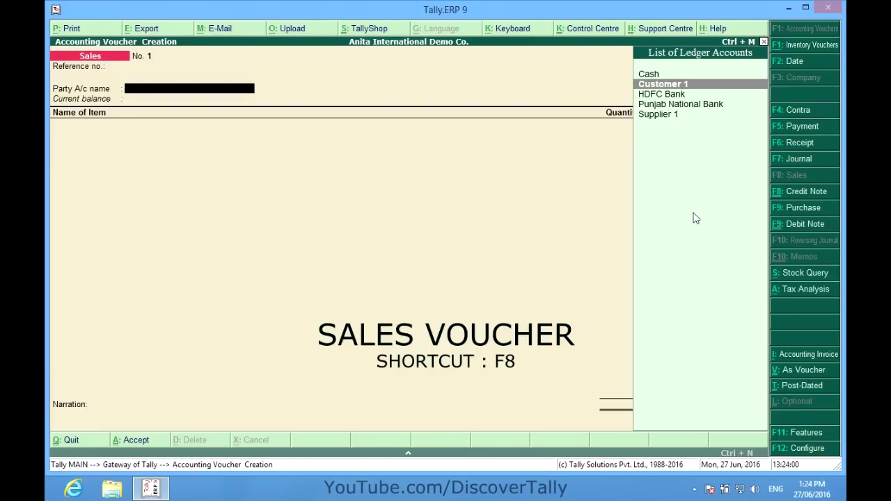
{"action": "key", "text": "Return"}
{"action": "key", "text": "ctrl+a"}
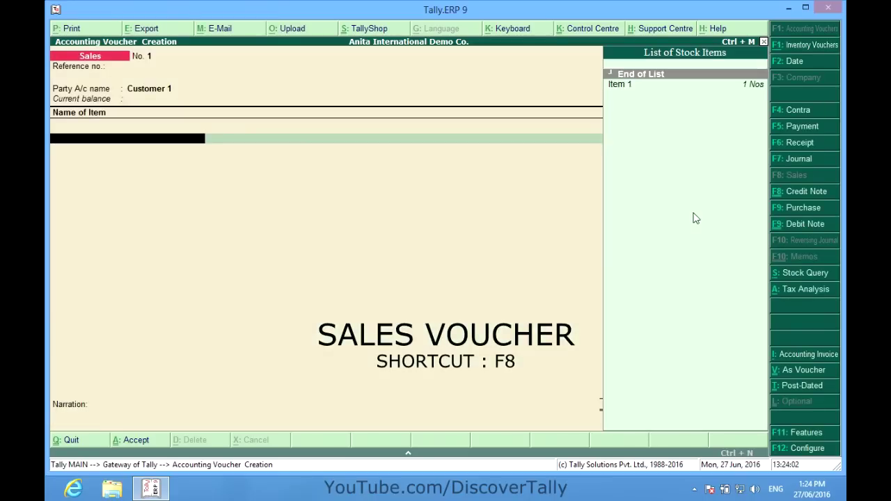
Add Item 1 to the sales voucher with quantity 1 and rate 110, accept its accounting details and end the item list
{"action": "key", "text": "Return"}
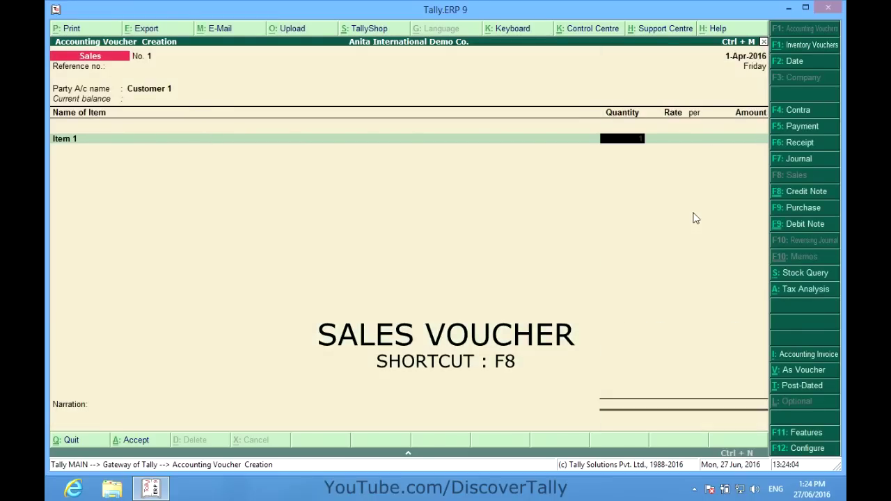
{"action": "type", "text": "1"}
{"action": "key", "text": "Return"}
{"action": "type", "text": "10"}
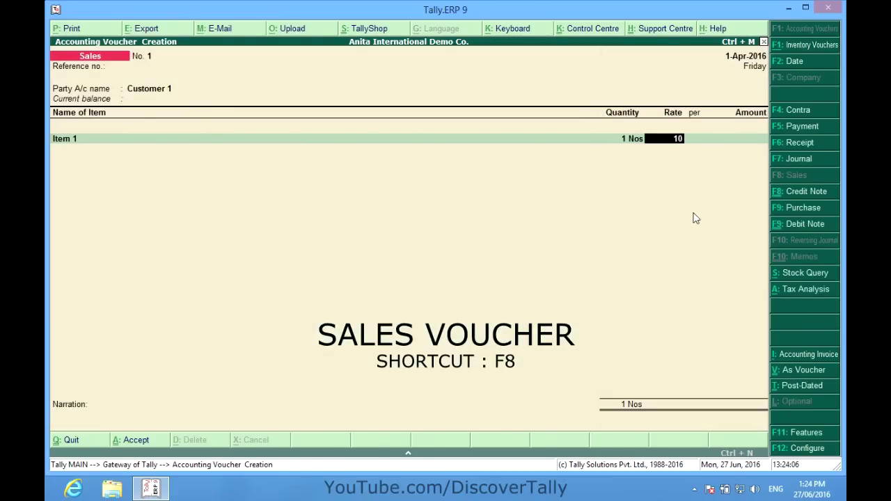
{"action": "key", "text": "BackSpace"}
{"action": "type", "text": "10"}
{"action": "key", "text": "Return"}
{"action": "key", "text": "Return"}
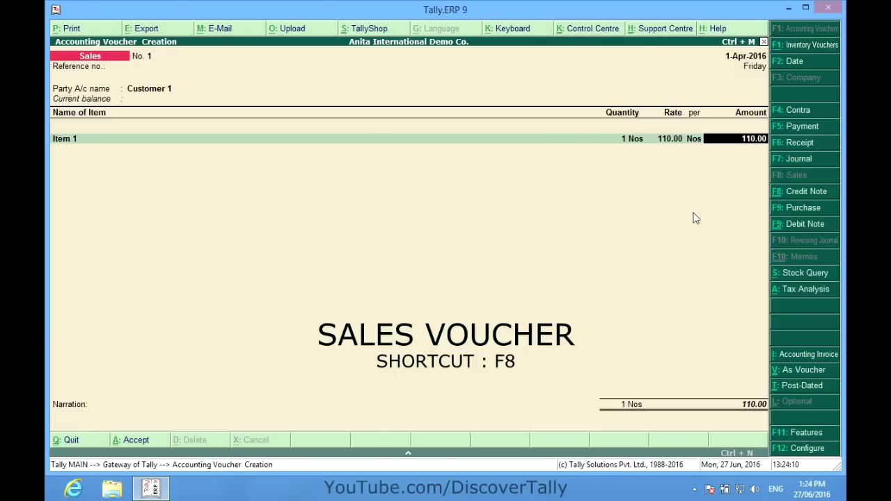
{"action": "key", "text": "Return"}
{"action": "key", "text": "Return"}
{"action": "key", "text": "Return"}
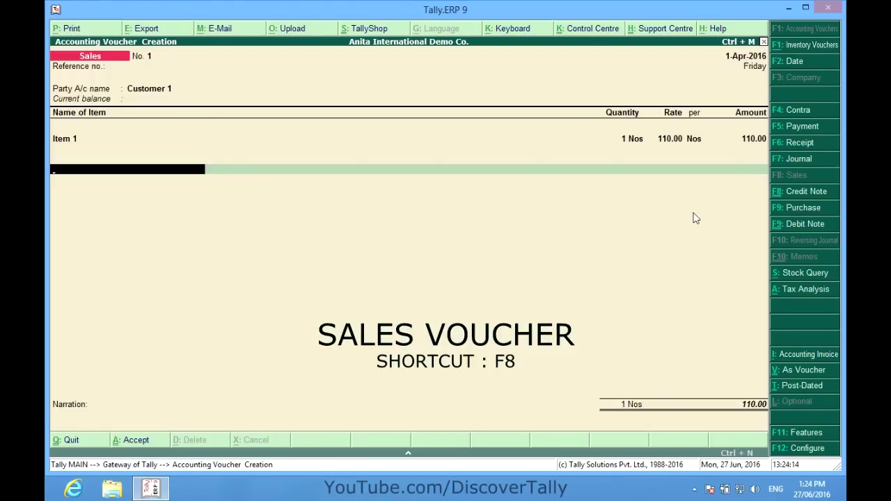
Add the Output VAT 13.5% ledger to the sales voucher, leave the narration blank and save the voucher
{"action": "type", "text": "O"}
{"action": "key", "text": "Return"}
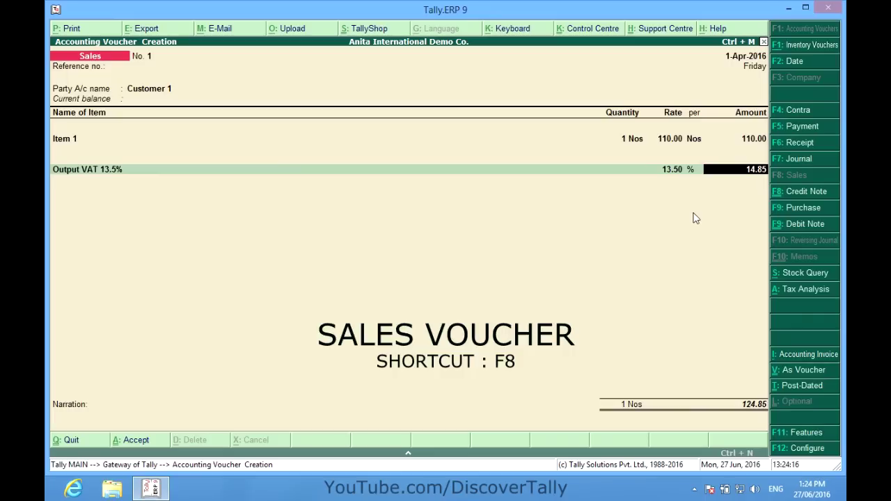
{"action": "key", "text": "Return"}
{"action": "key", "text": "Return"}
{"action": "key", "text": "Return"}
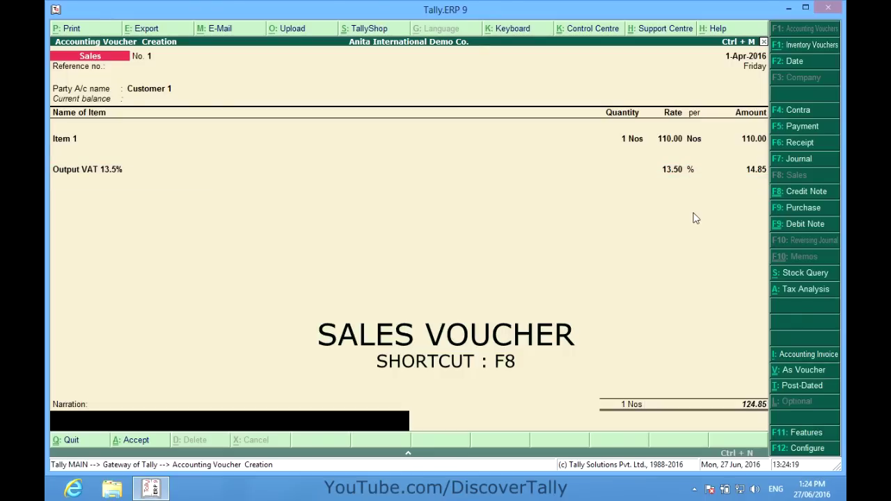
{"action": "key", "text": "Return"}
{"action": "key", "text": "Return"}
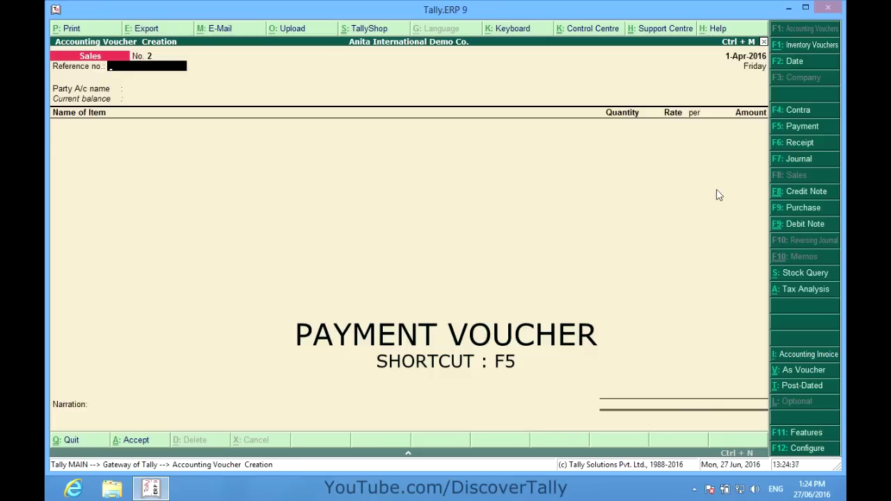
Start a payment voucher with HDFC Bank as the paying account
{"action": "left_click", "coordinate": [800, 131]}
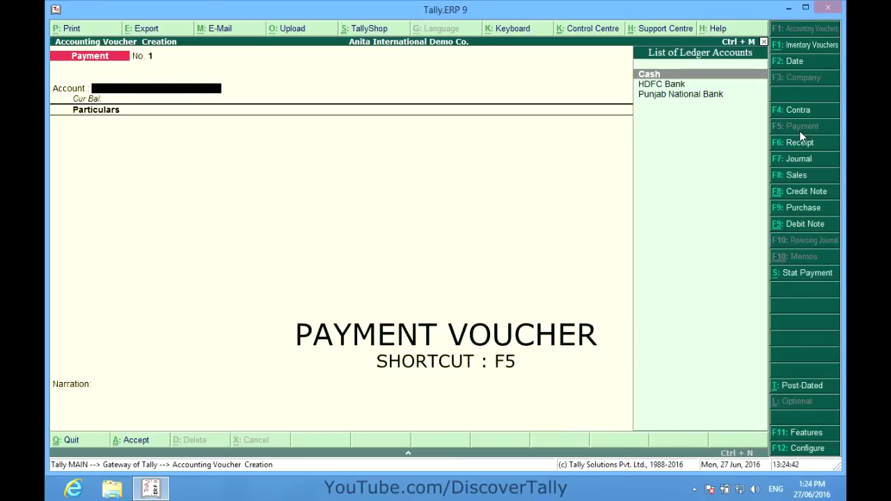
{"action": "key", "text": "Down"}
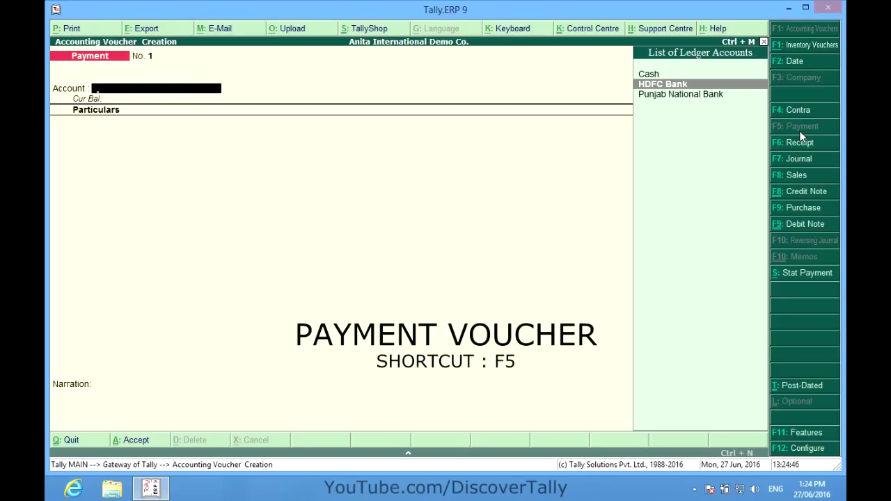
{"action": "key", "text": "Return"}
Enter Supplier 1 in the payment particulars with an amount of 100 and end the ledger list
{"action": "key", "text": "Down"}
{"action": "key", "text": "Down"}
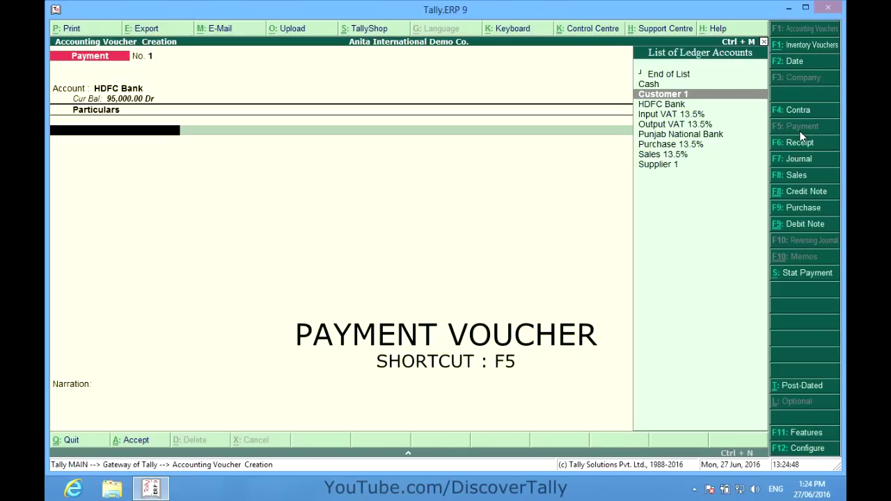
{"action": "key", "text": "Down"}
{"action": "key", "text": "Down"}
{"action": "key", "text": "Down"}
{"action": "key", "text": "Down"}
{"action": "key", "text": "Down"}
{"action": "key", "text": "Down"}
{"action": "key", "text": "Down"}
{"action": "key", "text": "Return"}
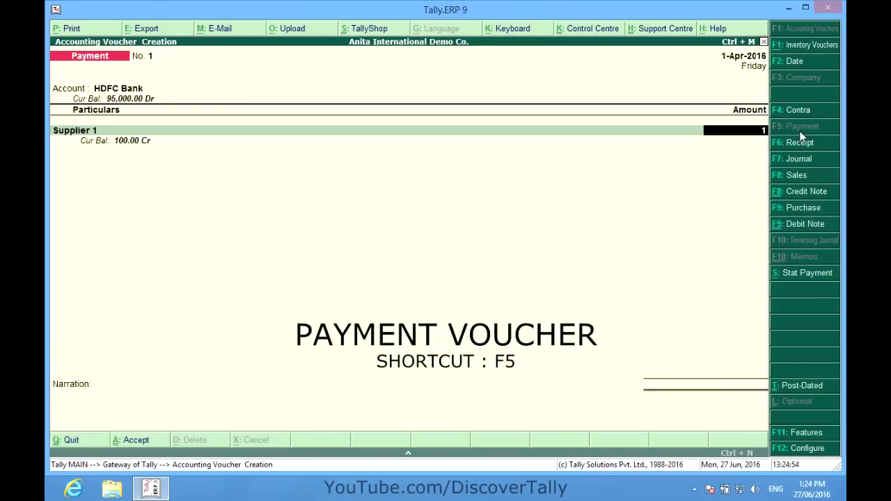
{"action": "type", "text": "00"}
{"action": "key", "text": "Return"}
{"action": "key", "text": "Return"}
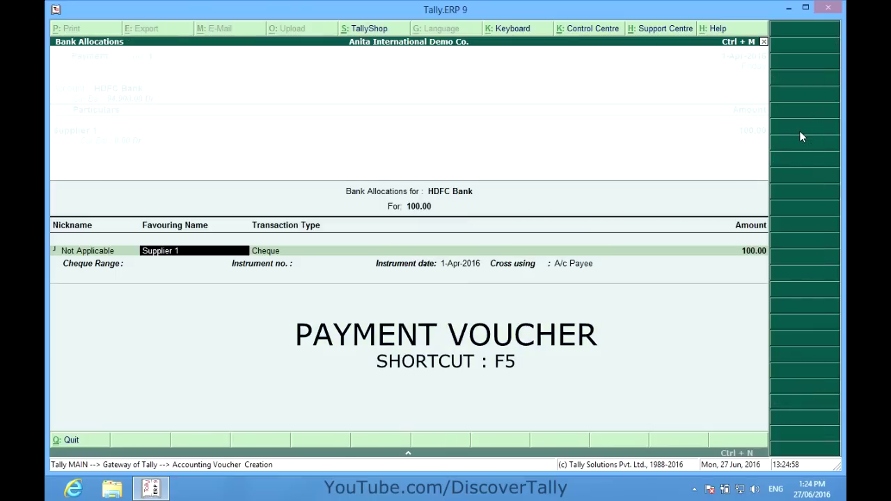
Allocate the HDFC Bank payment as a Cheque favouring Supplier 1, with no cheque range and instrument number 12345
{"action": "key", "text": "Return"}
{"action": "key", "text": "Down"}
{"action": "key", "text": "Down"}
{"action": "key", "text": "Down"}
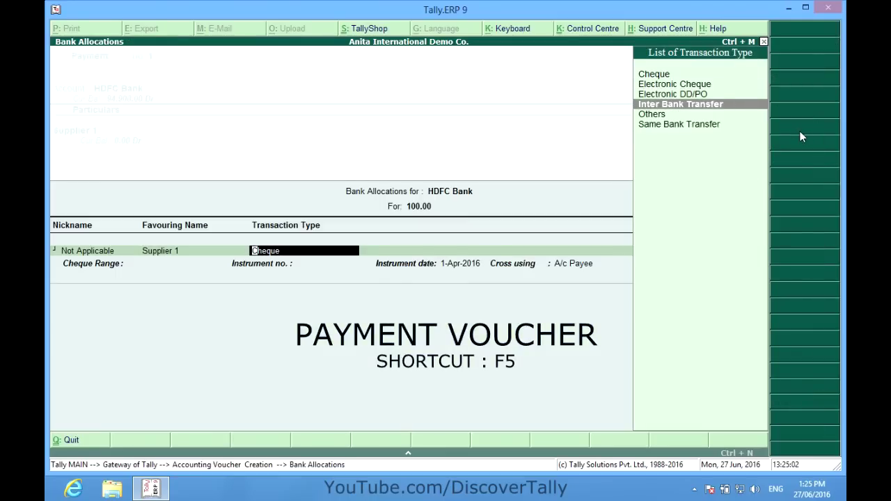
{"action": "key", "text": "Up"}
{"action": "key", "text": "Up"}
{"action": "key", "text": "Up"}
{"action": "key", "text": "Return"}
{"action": "key", "text": "Return"}
{"action": "key", "text": "Return"}
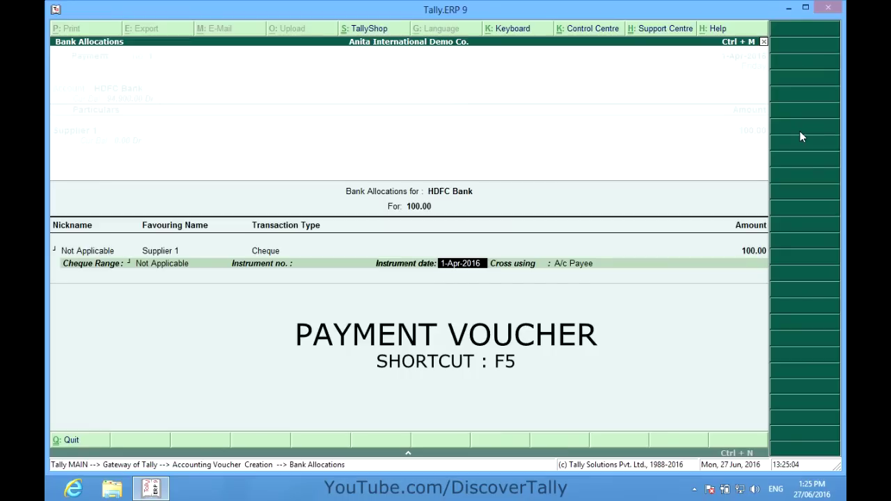
{"action": "key", "text": "BackSpace"}
{"action": "type", "text": "123456"}
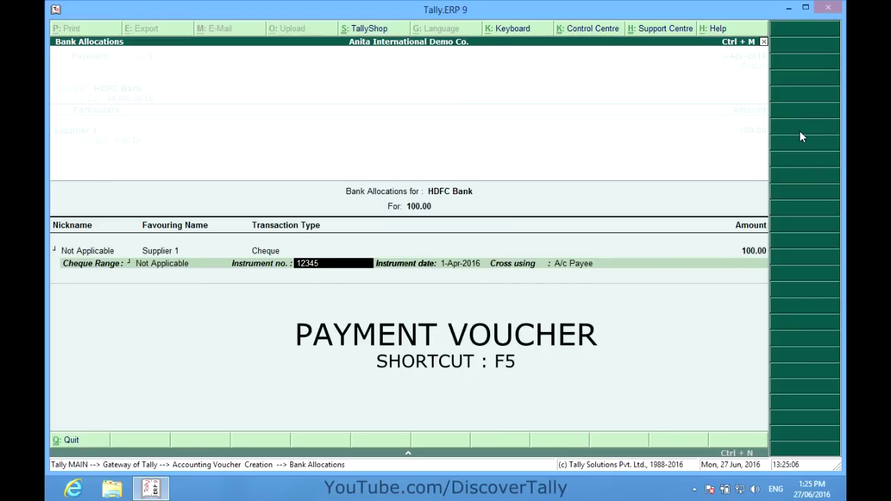
Accept the default instrument date and crossing, leave the narration blank and save the payment voucher
{"action": "key", "text": "Return"}
{"action": "key", "text": "Return"}
{"action": "key", "text": "Return"}
{"action": "key", "text": "Return"}
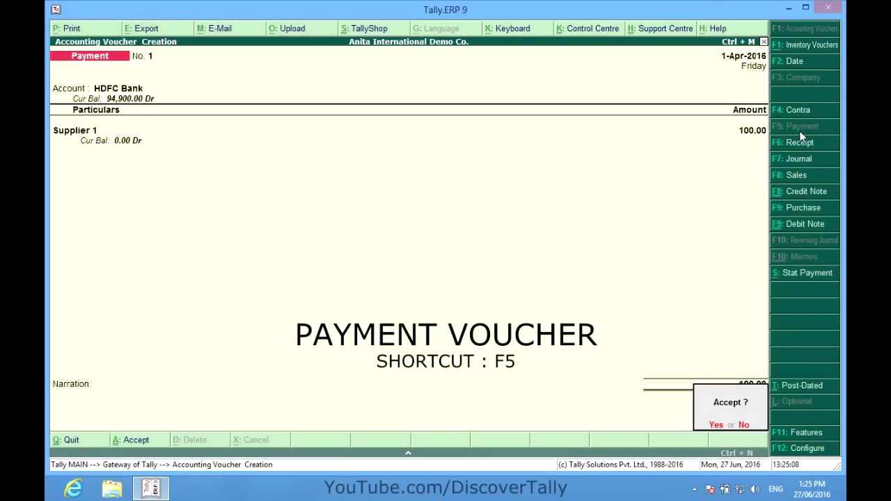
{"action": "key", "text": "Return"}
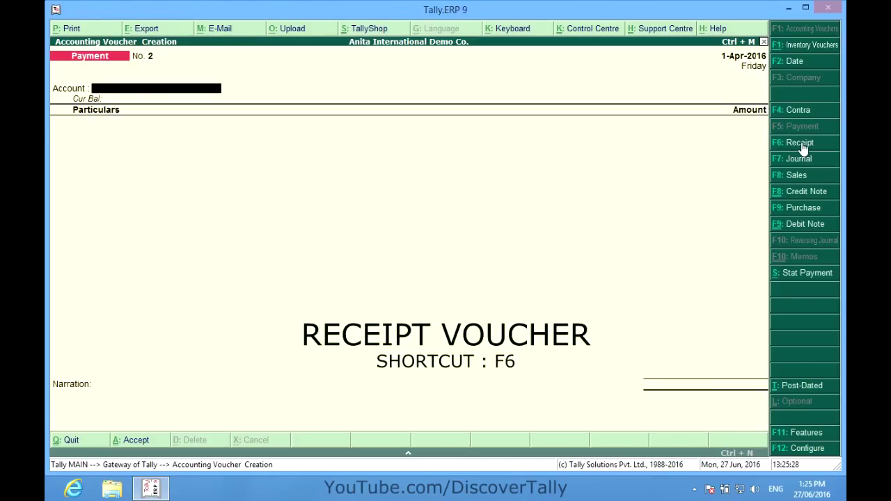
Start a receipt voucher into HDFC Bank and enter Customer 1 with an amount of 124.85
{"action": "left_click", "coordinate": [801, 142]}
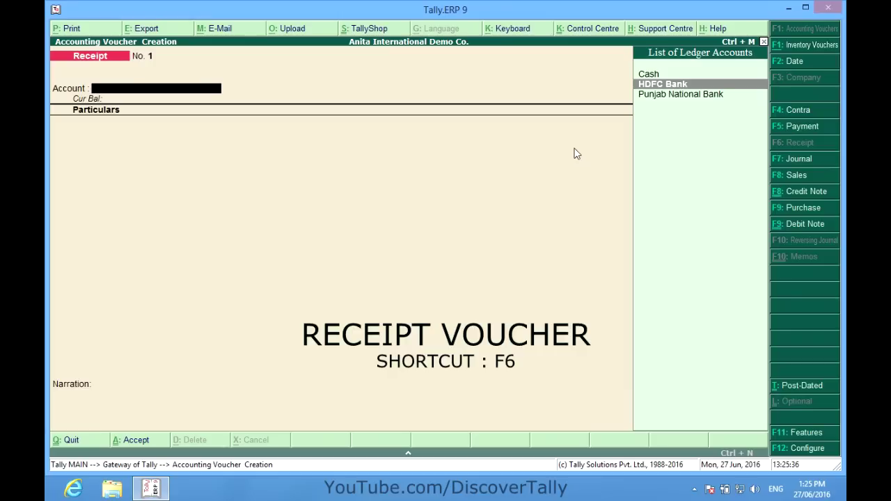
{"action": "key", "text": "Return"}
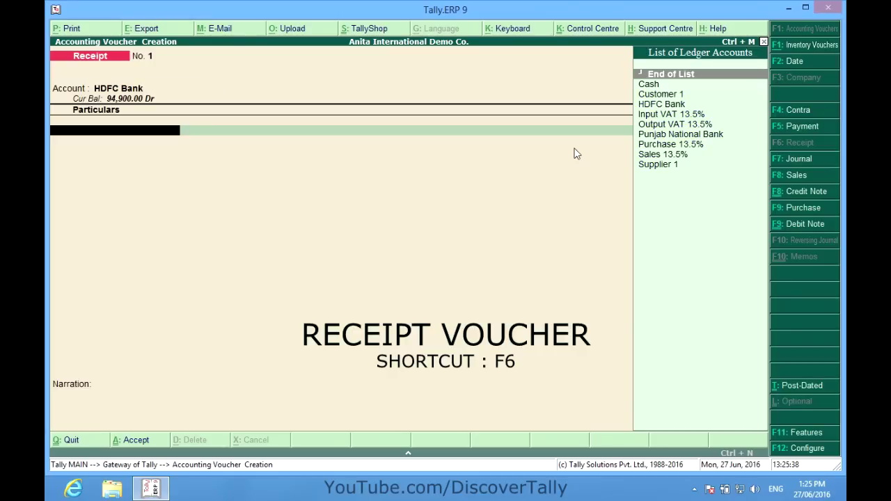
{"action": "key", "text": "Up"}
{"action": "key", "text": "Up"}
{"action": "key", "text": "Up"}
{"action": "key", "text": "Return"}
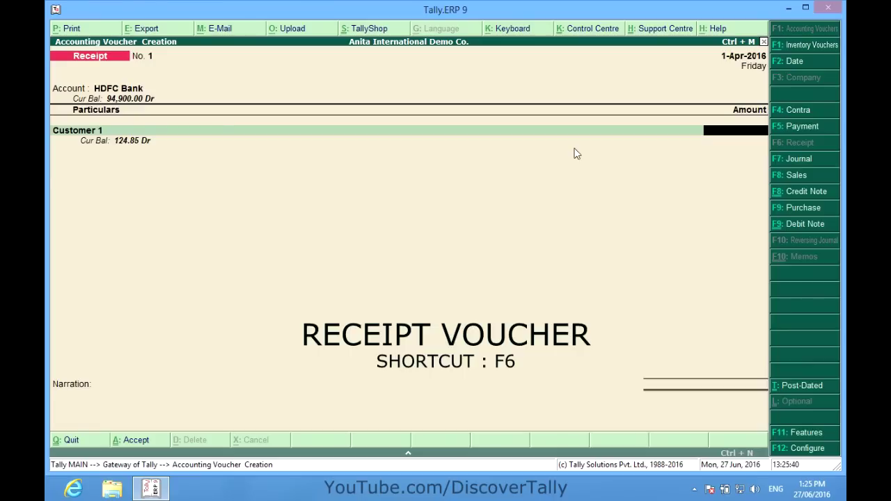
{"action": "type", "text": "124.85"}
{"action": "key", "text": "Return"}
{"action": "key", "text": "Return"}
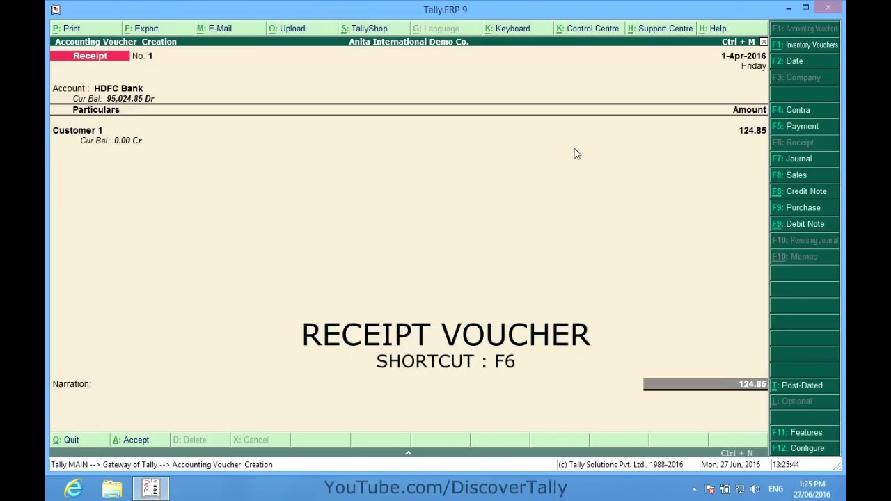
Allocate the receipt from Customer 1 as Cheque/DD with instrument number 12345, keeping the default instrument date
{"action": "key", "text": "Return"}
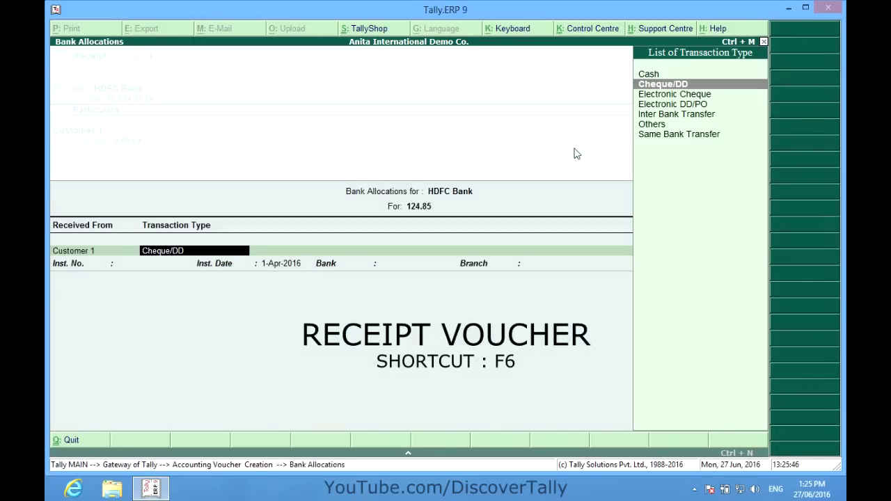
{"action": "key", "text": "Return"}
{"action": "key", "text": "Return"}
{"action": "type", "text": "12345"}
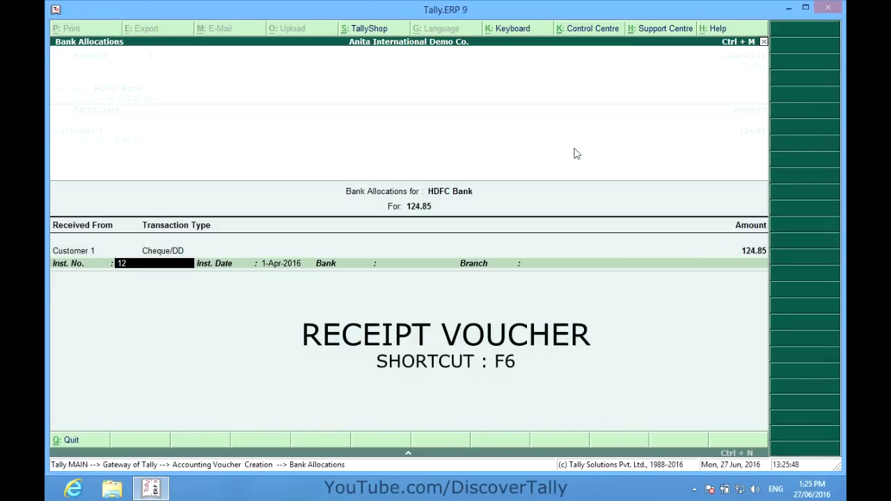
{"action": "key", "text": "Return"}
{"action": "key", "text": "Return"}
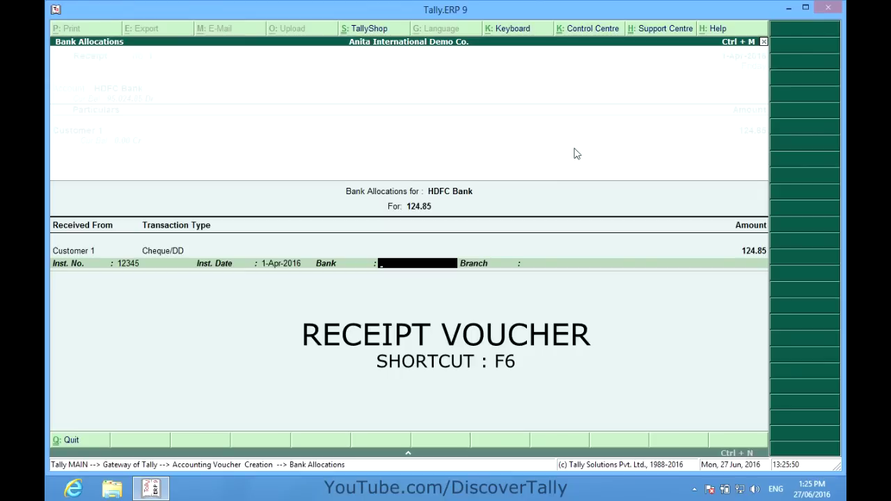
Enter SBI as the instrument's bank and Main Street as its branch, and save the receipt voucher
{"action": "type", "text": "SBI"}
{"action": "key", "text": "Return"}
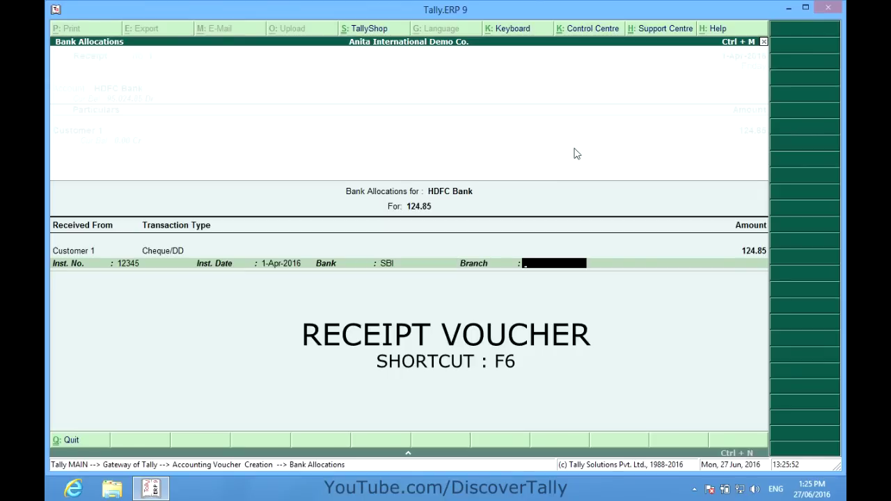
{"action": "type", "text": "Min"}
{"action": "key", "text": "BackSpace"}
{"action": "type", "text": "ain Street"}
{"action": "key", "text": "Return"}
{"action": "key", "text": "Return"}
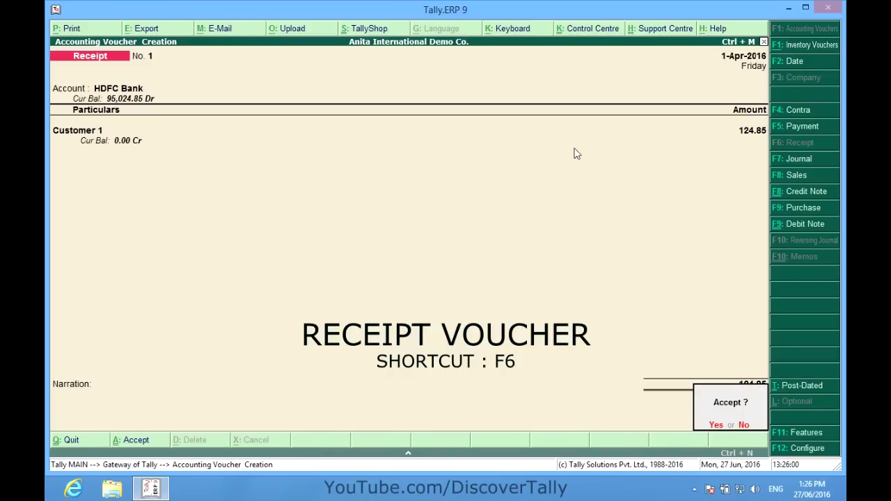
{"action": "key", "text": "Return"}
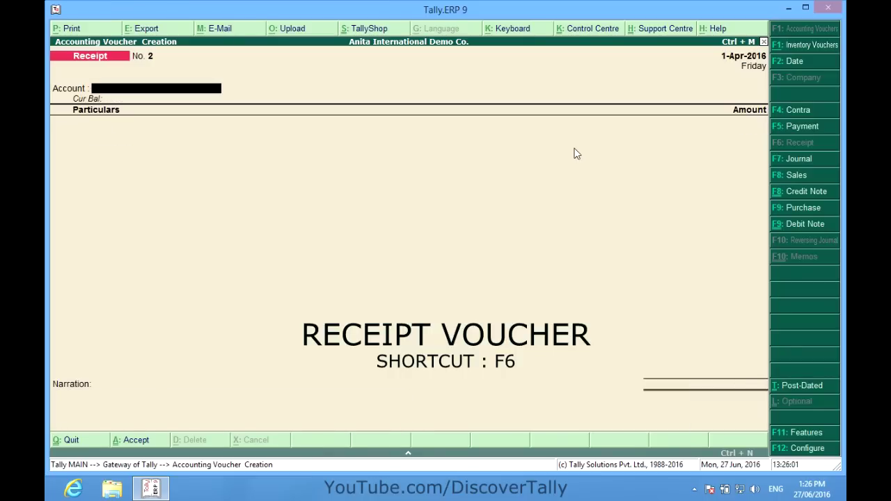
Start a journal voucher and debit Customer 1 with 10
{"action": "left_click", "coordinate": [806, 159]}
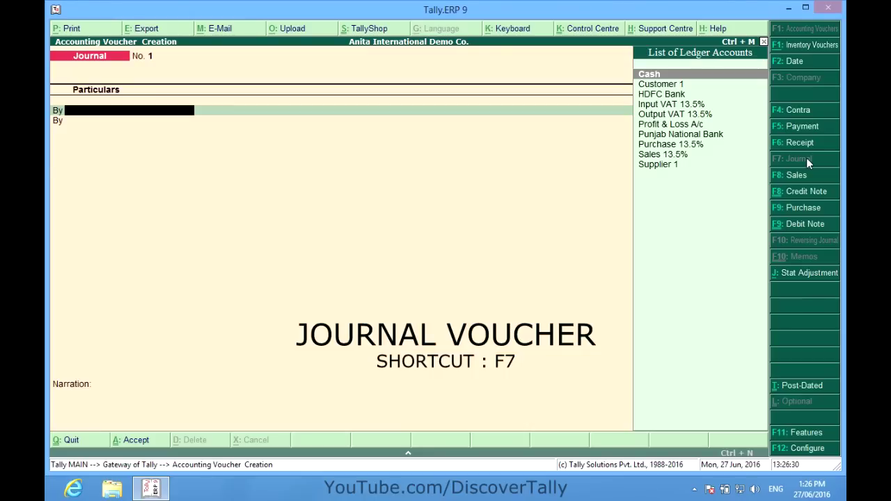
{"action": "key", "text": "Down"}
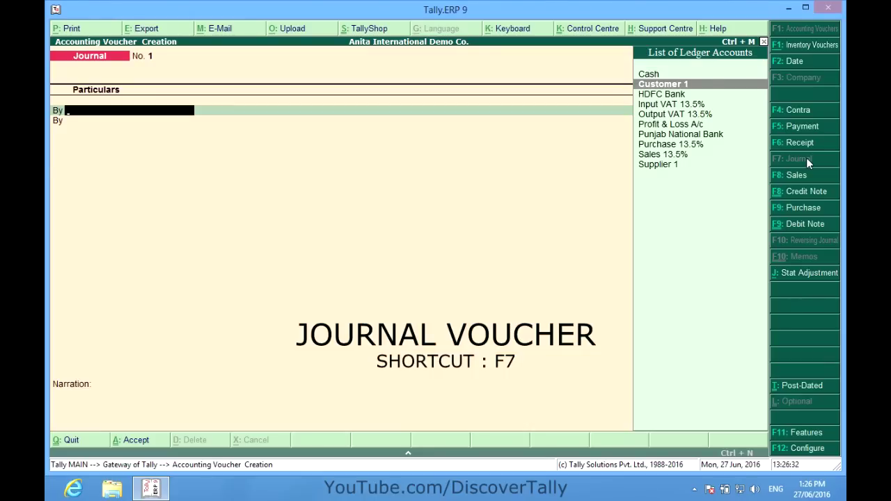
{"action": "key", "text": "Return"}
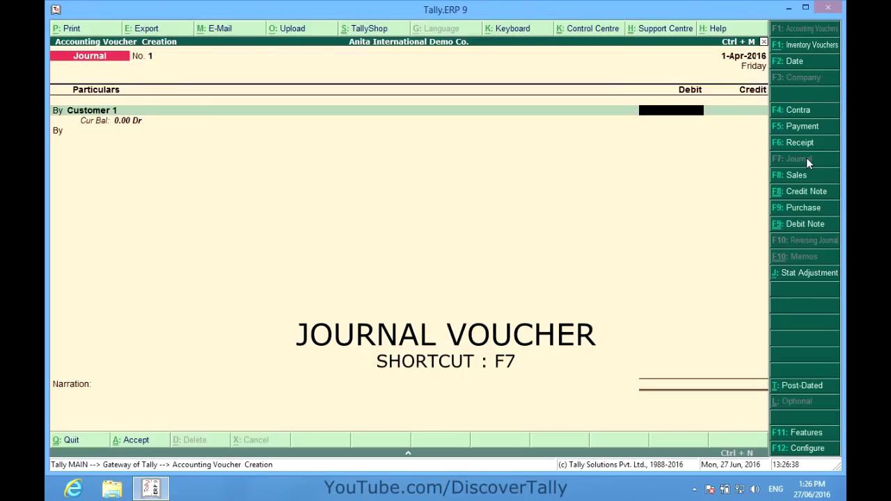
{"action": "type", "text": "10"}
{"action": "key", "text": "Return"}
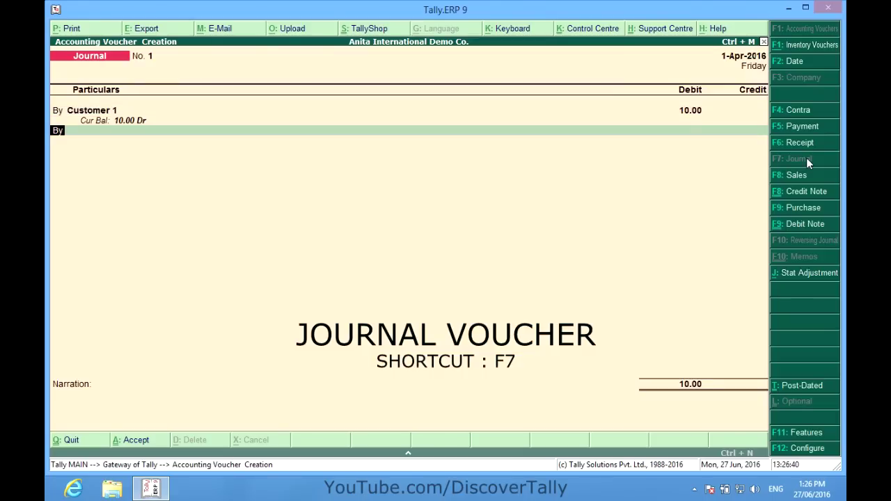
Add Supplier 1 as a second By line in the journal voucher, leaving its debit amount blank
{"action": "key", "text": "Return"}
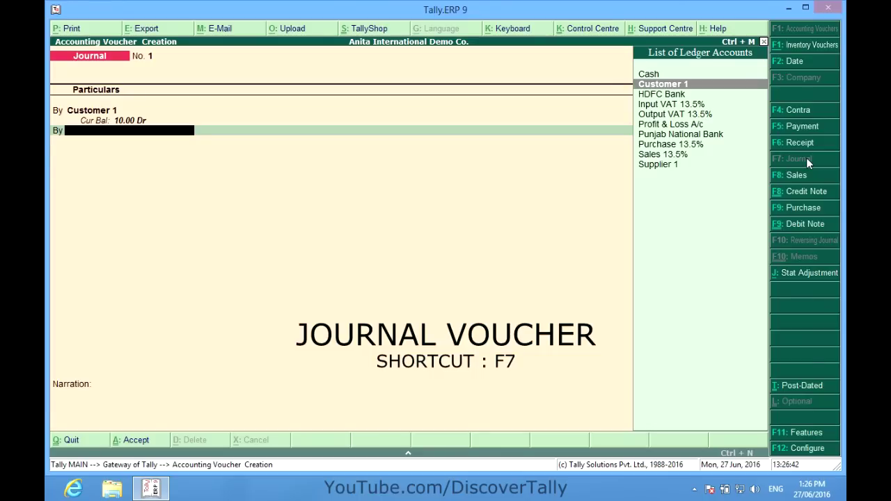
{"action": "key", "text": "Down"}
{"action": "key", "text": "Down"}
{"action": "key", "text": "Down"}
{"action": "key", "text": "Down"}
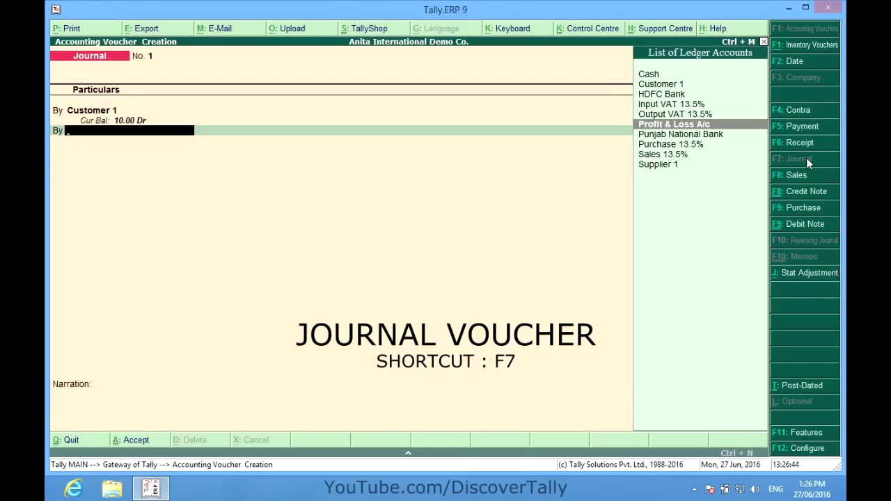
{"action": "key", "text": "Down"}
{"action": "key", "text": "Down"}
{"action": "key", "text": "Down"}
{"action": "key", "text": "Down"}
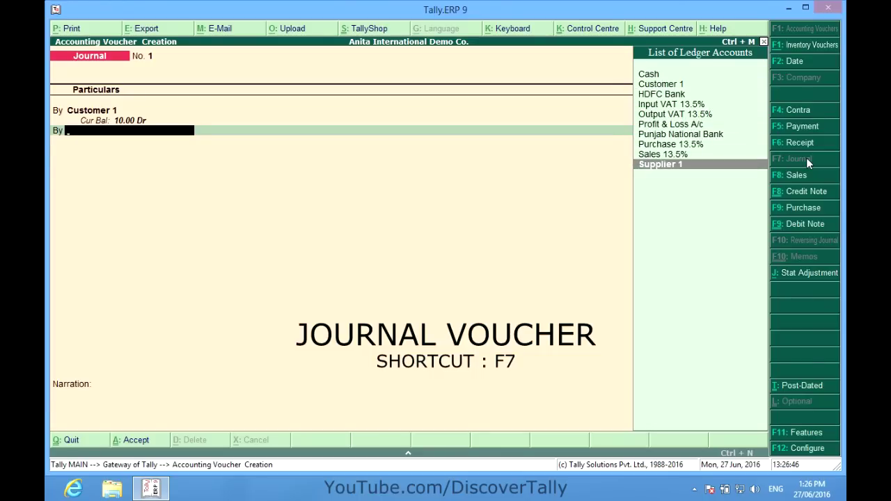
{"action": "key", "text": "Return"}
{"action": "key", "text": "Return"}
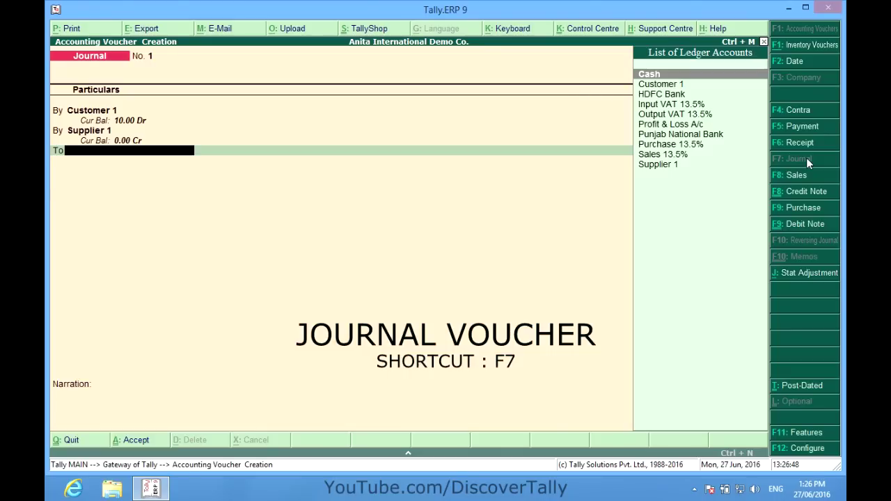
Credit Supplier 1 with 10 on the To line, leave the narration blank and save the journal voucher
{"action": "type", "text": "Su"}
{"action": "key", "text": "Return"}
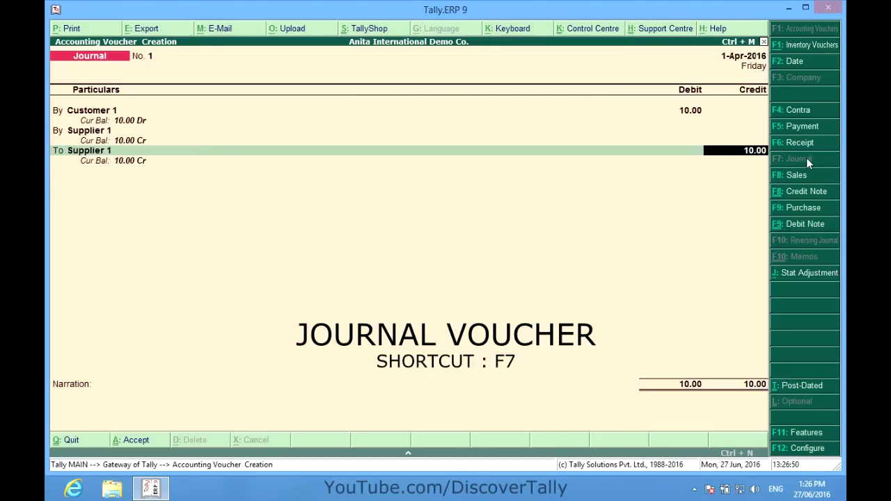
{"action": "key", "text": "Return"}
{"action": "key", "text": "Return"}
{"action": "key", "text": "Return"}
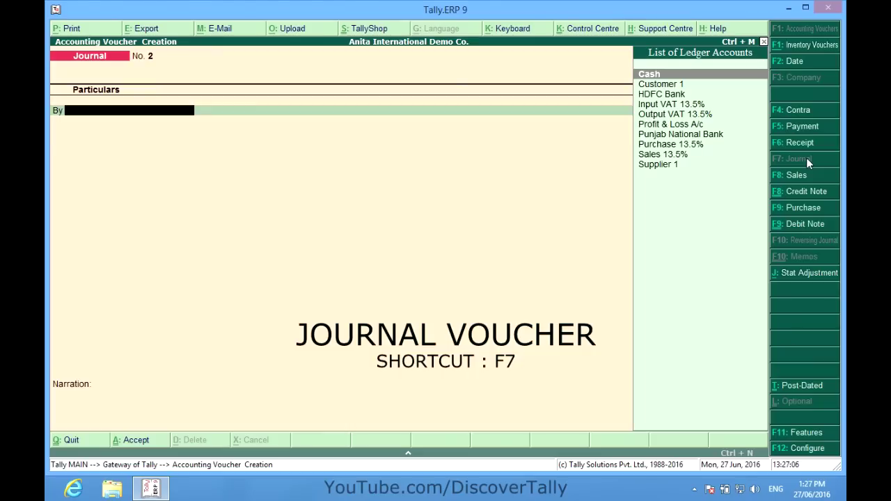
Leave the empty journal voucher and open a blank sales voucher
{"action": "key", "text": "Escape"}
{"action": "key", "text": "y"}
{"action": "key", "text": "Return"}
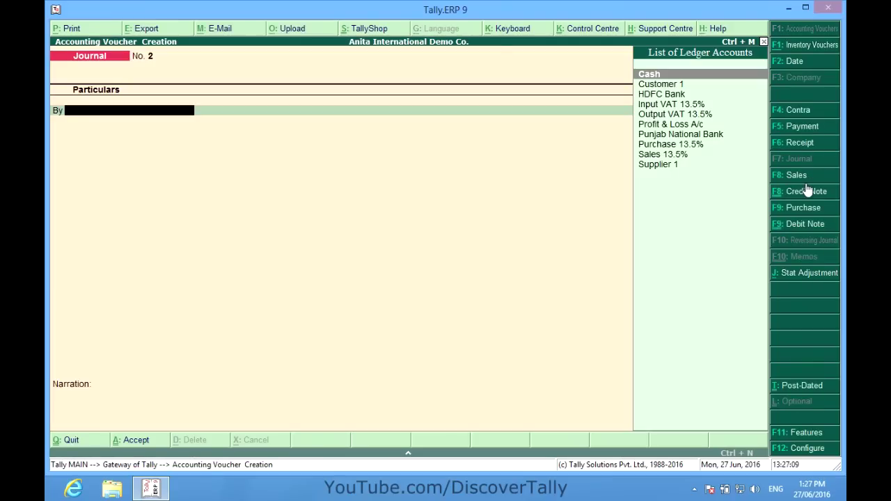
{"action": "left_click", "coordinate": [804, 179]}
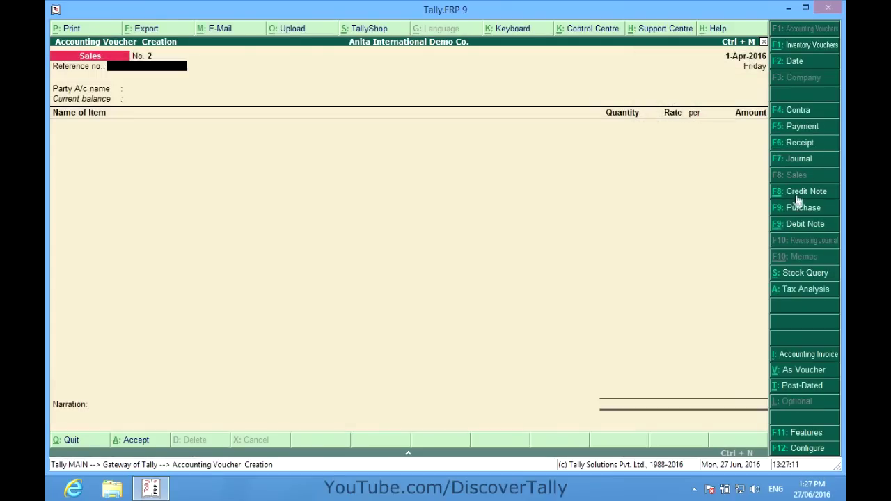
Start a credit note against original invoice 123 dated 1-Apr-2016 for Customer 1, accepting the default party details
{"action": "left_click", "coordinate": [806, 193]}
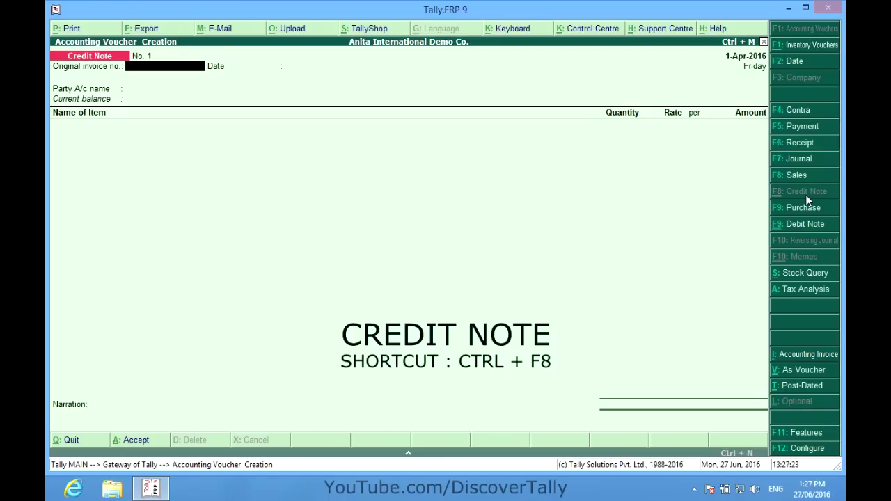
{"action": "type", "text": "23"}
{"action": "key", "text": "Return"}
{"action": "key", "text": "Return"}
{"action": "key", "text": "Down"}
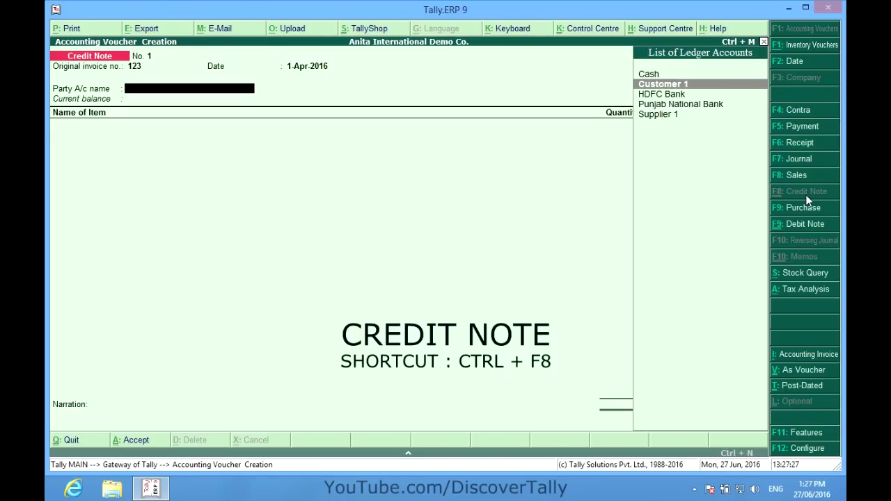
{"action": "key", "text": "Return"}
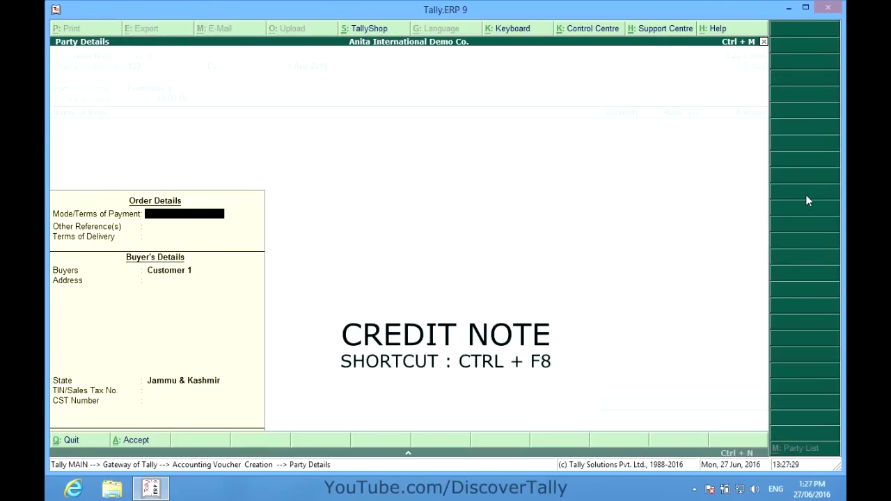
{"action": "key", "text": "ctrl+a"}
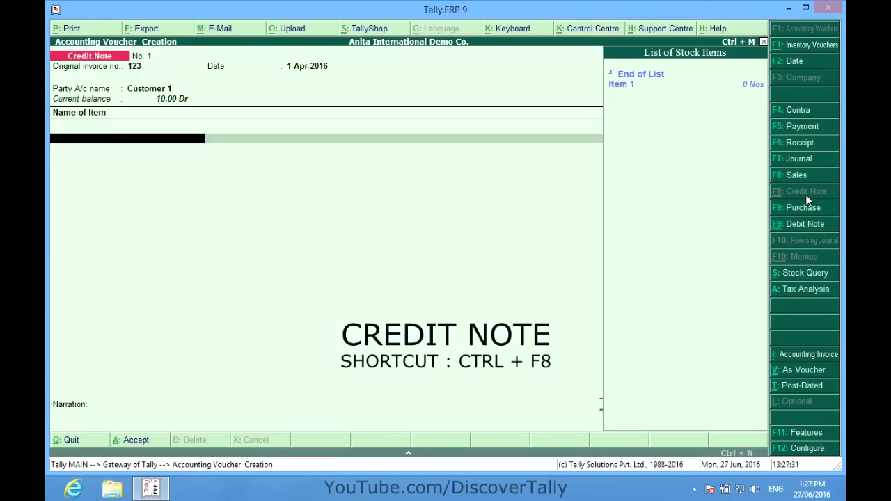
Add 1 Nos of Item 1 at a rate of 110.00 to the credit note, allocated to the Sales 13.5% ledger
{"action": "key", "text": "Down"}
{"action": "key", "text": "Return"}
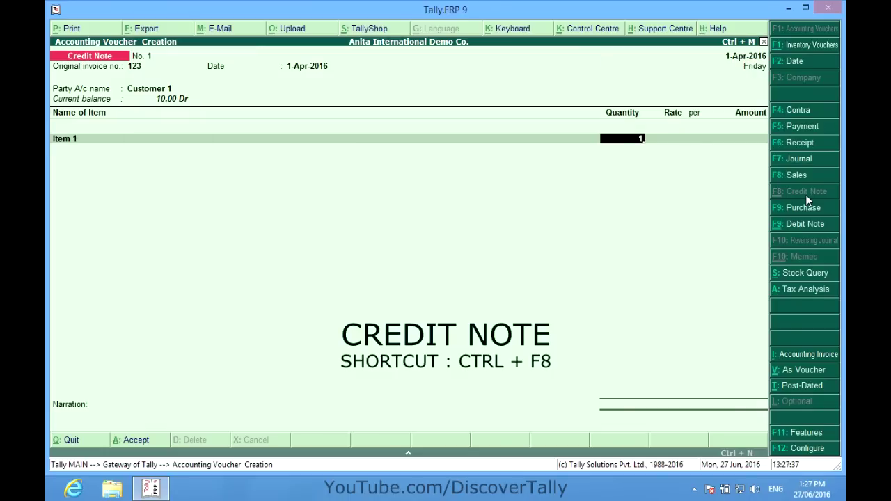
{"action": "key", "text": "Return"}
{"action": "key", "text": "Return"}
{"action": "key", "text": "Return"}
{"action": "key", "text": "Return"}
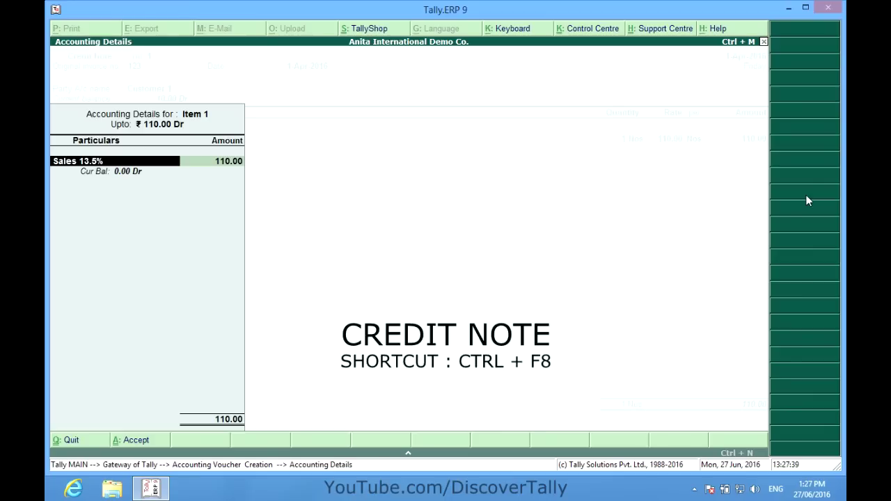
{"action": "key", "text": "Return"}
{"action": "key", "text": "Return"}
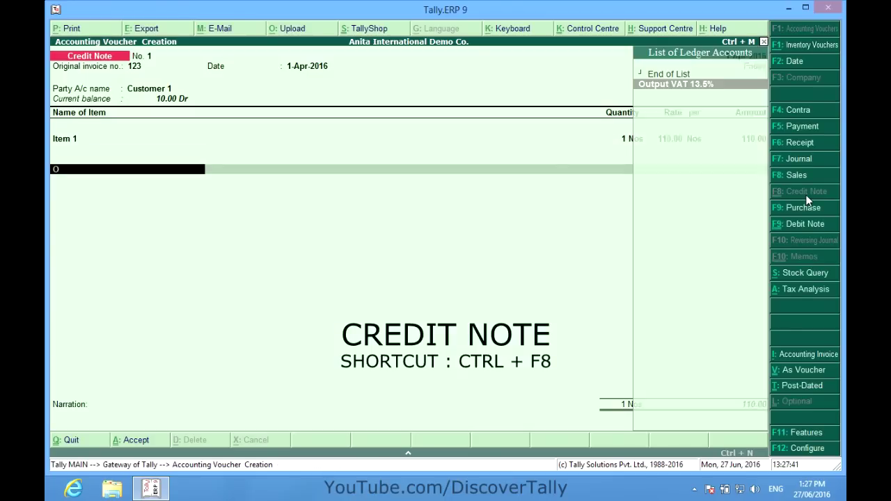
Add the Output VAT 13.5% ledger and save the credit note with a blank narration
{"action": "key", "text": "Return"}
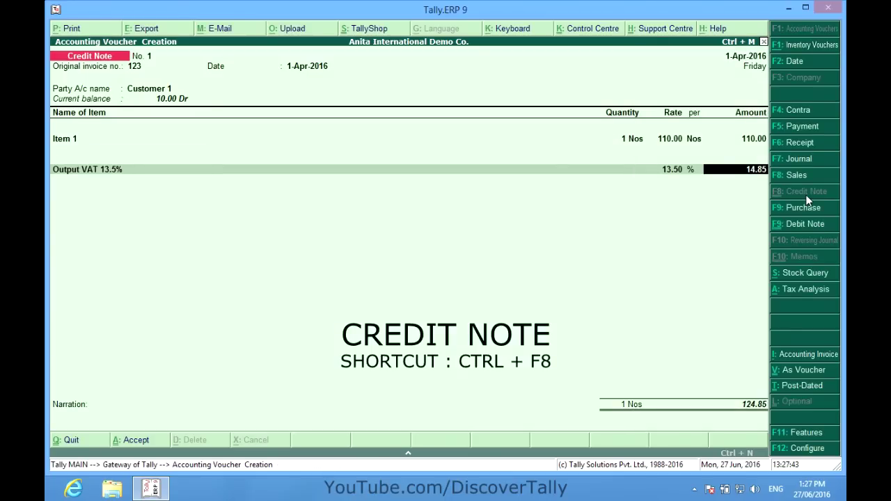
{"action": "key", "text": "Return"}
{"action": "key", "text": "Return"}
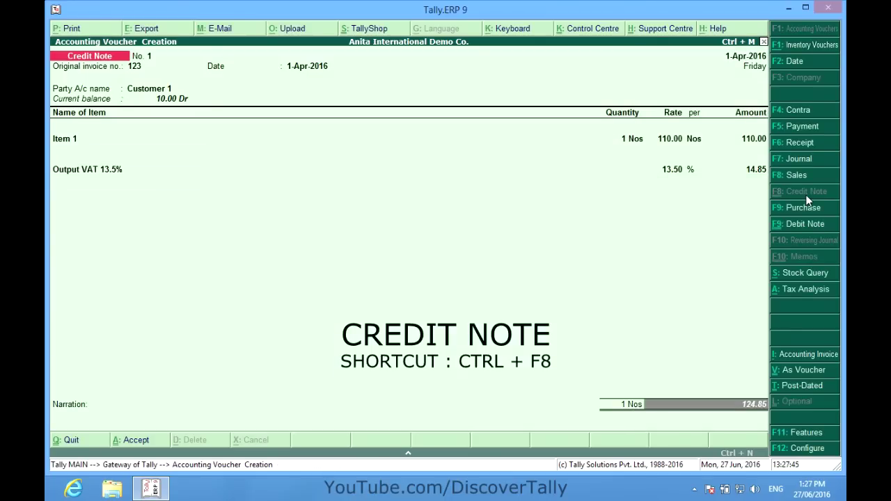
{"action": "key", "text": "Return"}
{"action": "key", "text": "y"}
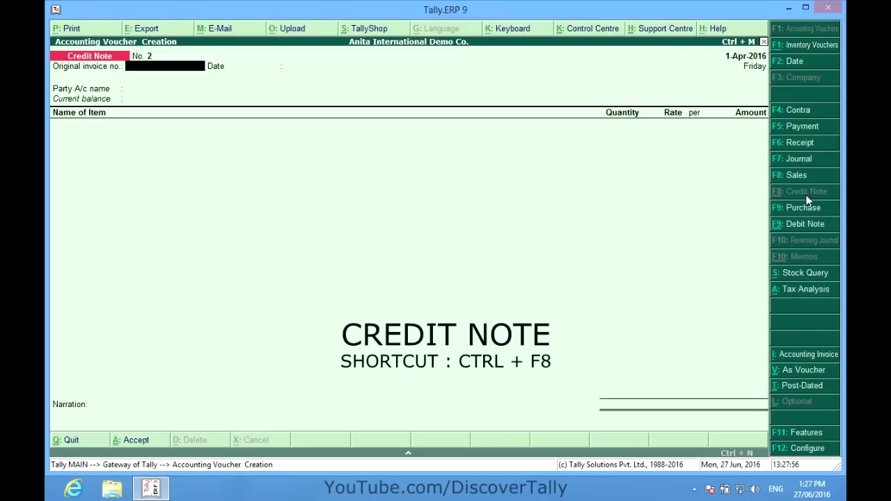
Quit the empty credit note, reopen accounting voucher entry and switch to a blank debit note
{"action": "key", "text": "Escape"}
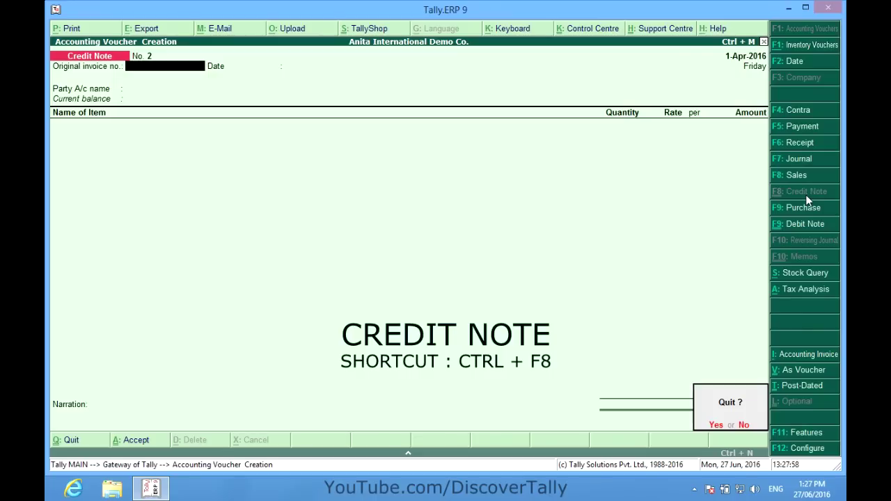
{"action": "key", "text": "y"}
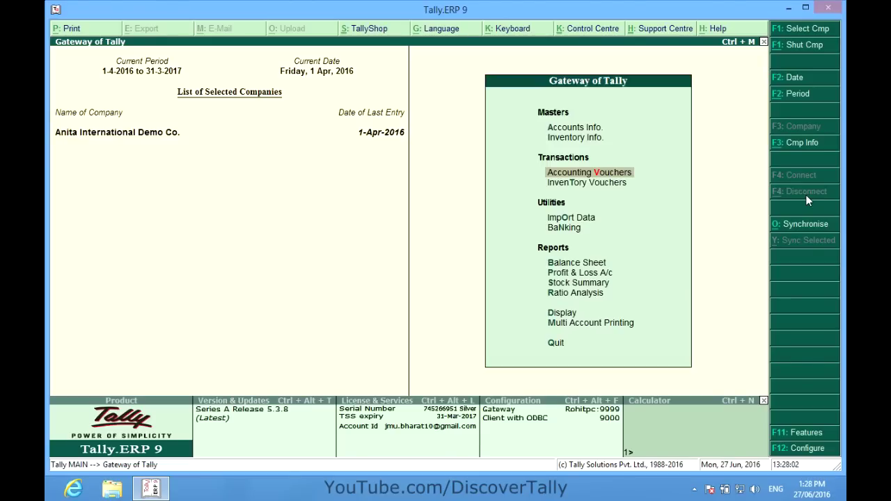
{"action": "key", "text": "Return"}
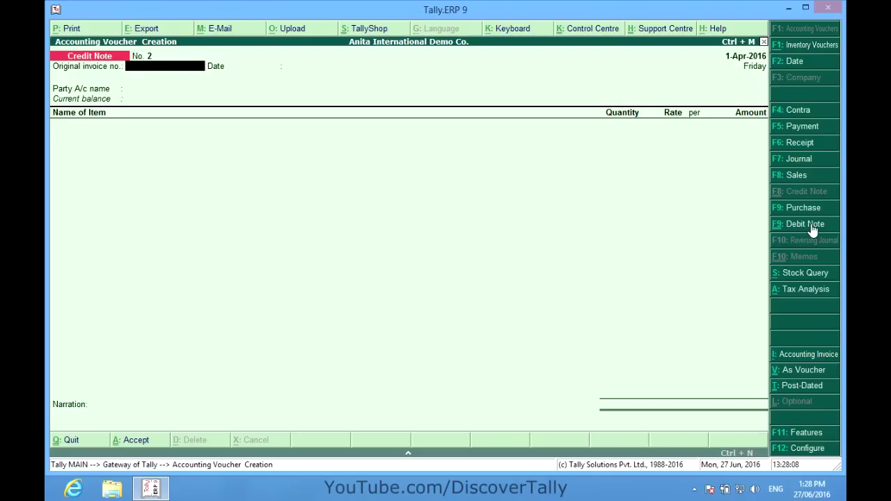
{"action": "left_click", "coordinate": [797, 225]}
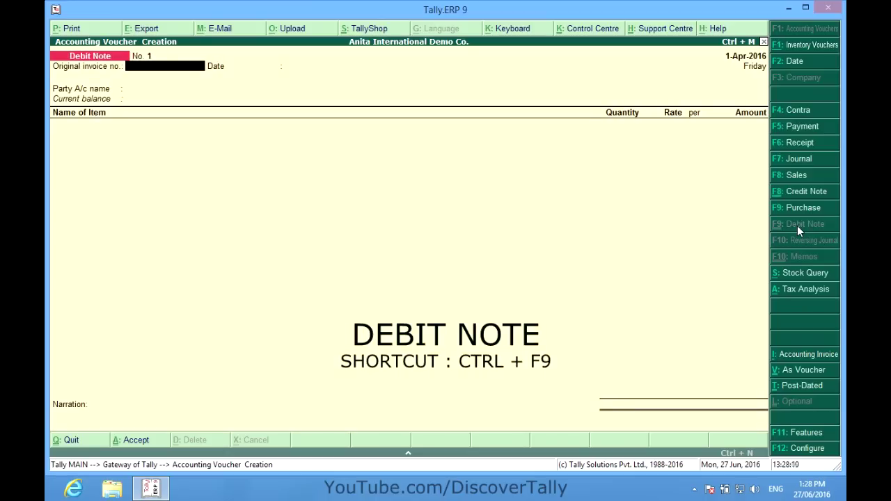
Enter original invoice number 123 dated 1-Apr-2016 on the debit note and choose Supplier 1 as the party, accepting the default party details
{"action": "type", "text": "123"}
{"action": "key", "text": "Return"}
{"action": "key", "text": "Return"}
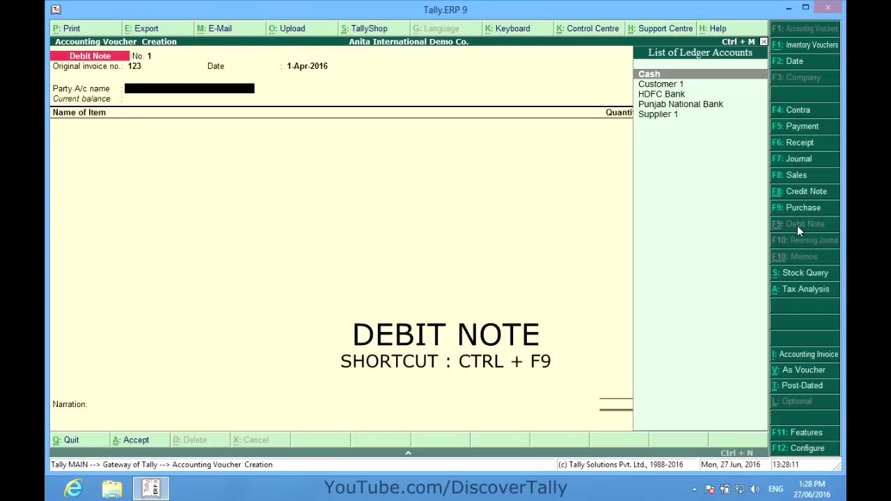
{"action": "key", "text": "Down"}
{"action": "key", "text": "Down"}
{"action": "key", "text": "Down"}
{"action": "key", "text": "Down"}
{"action": "key", "text": "Return"}
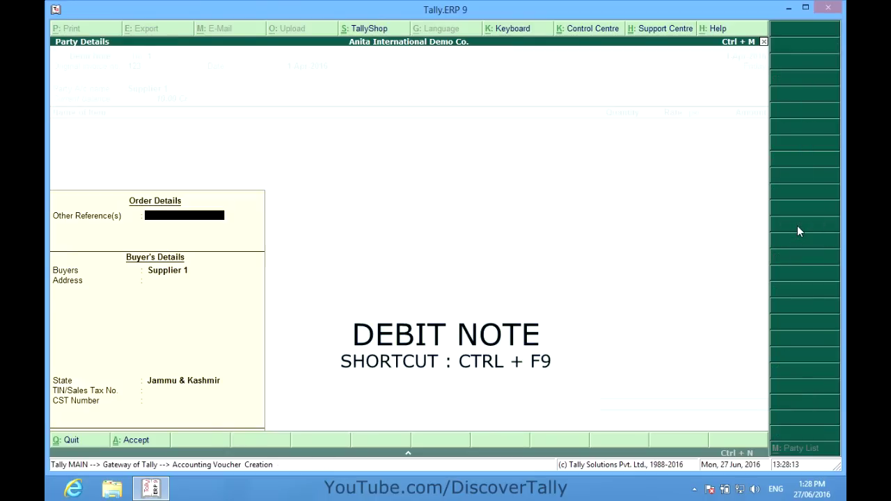
{"action": "key", "text": "Return"}
Add 1 Nos of Item 1 at a rate of 100.00 to the debit note, allocated to the Purchase 13.5% ledger
{"action": "key", "text": "Down"}
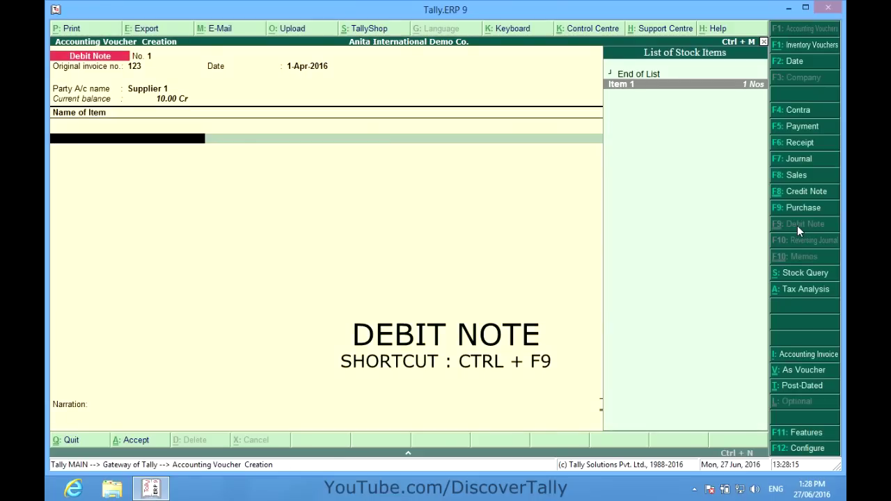
{"action": "key", "text": "Return"}
{"action": "type", "text": "1"}
{"action": "key", "text": "Return"}
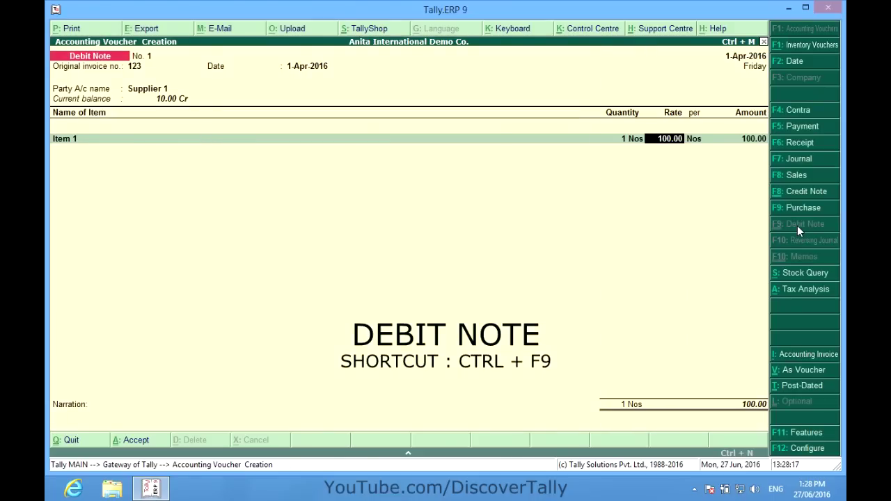
{"action": "key", "text": "Return"}
{"action": "key", "text": "Return"}
{"action": "key", "text": "Return"}
{"action": "key", "text": "Return"}
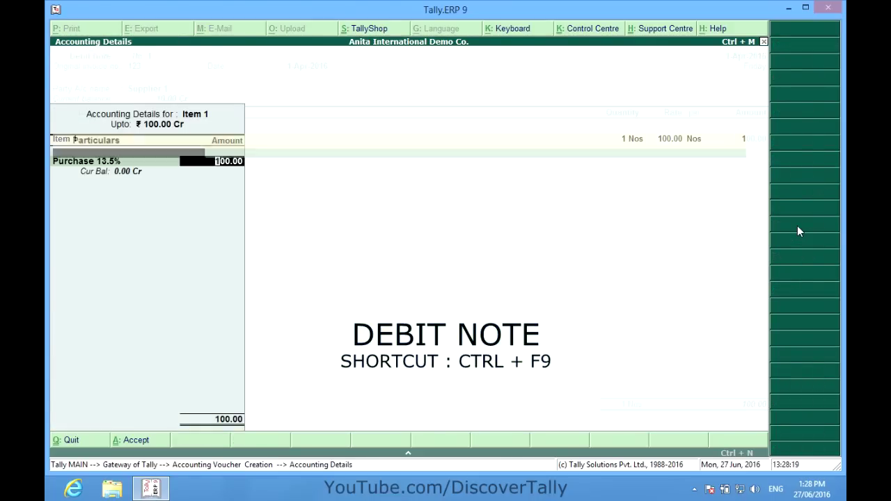
{"action": "key", "text": "Return"}
{"action": "key", "text": "Return"}
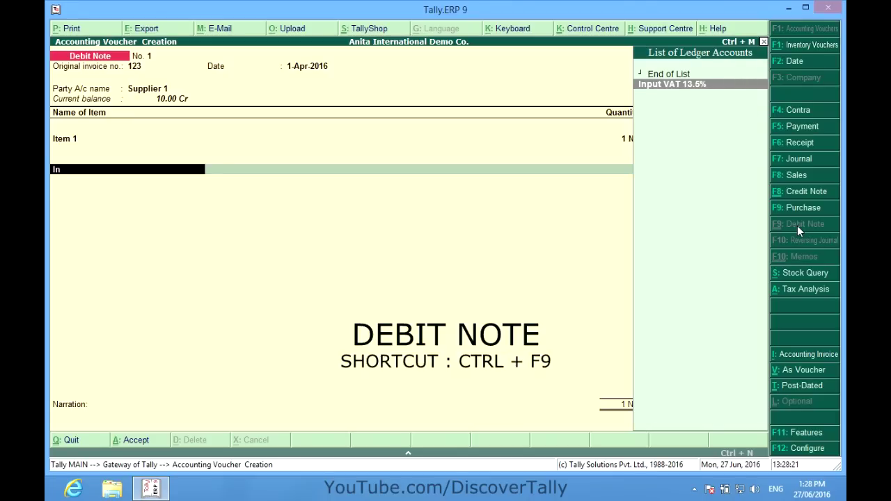
Add the Input VAT 13.5% ledger and save the debit note with a blank narration
{"action": "key", "text": "Return"}
{"action": "key", "text": "Return"}
{"action": "key", "text": "Return"}
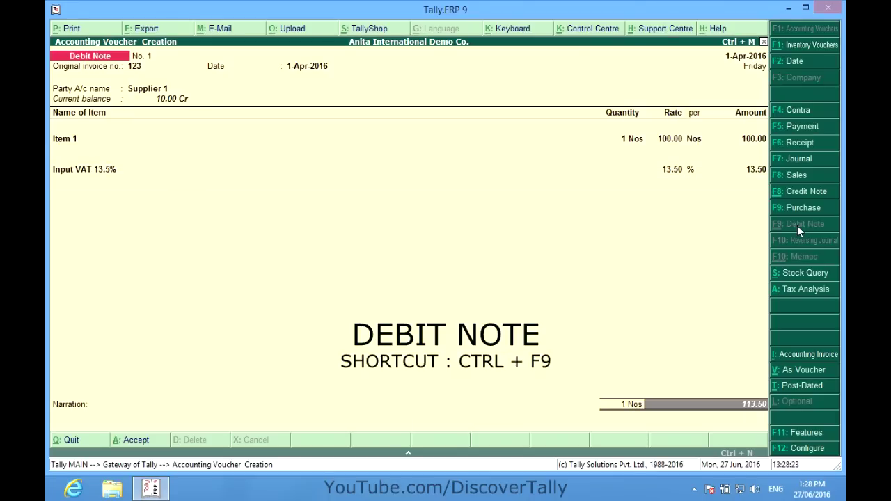
{"action": "key", "text": "Return"}
{"action": "key", "text": "Return"}
{"action": "key", "text": "y"}
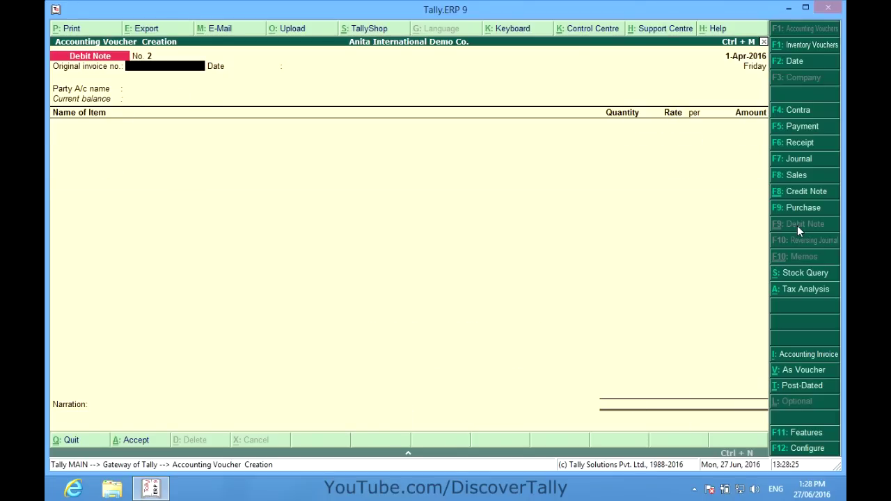